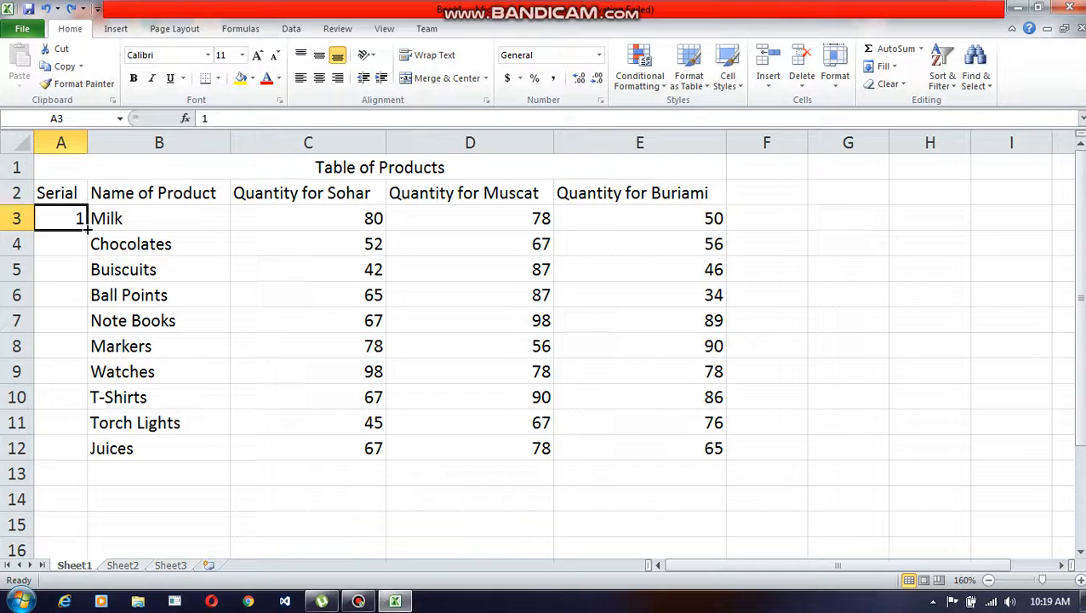
Step: Try filling A3 down to A12, first as copies of 1 and again as a number series, undoing each fill
{"action": "left_click_drag", "start_coordinate": [87, 228], "coordinate": [86, 457]}
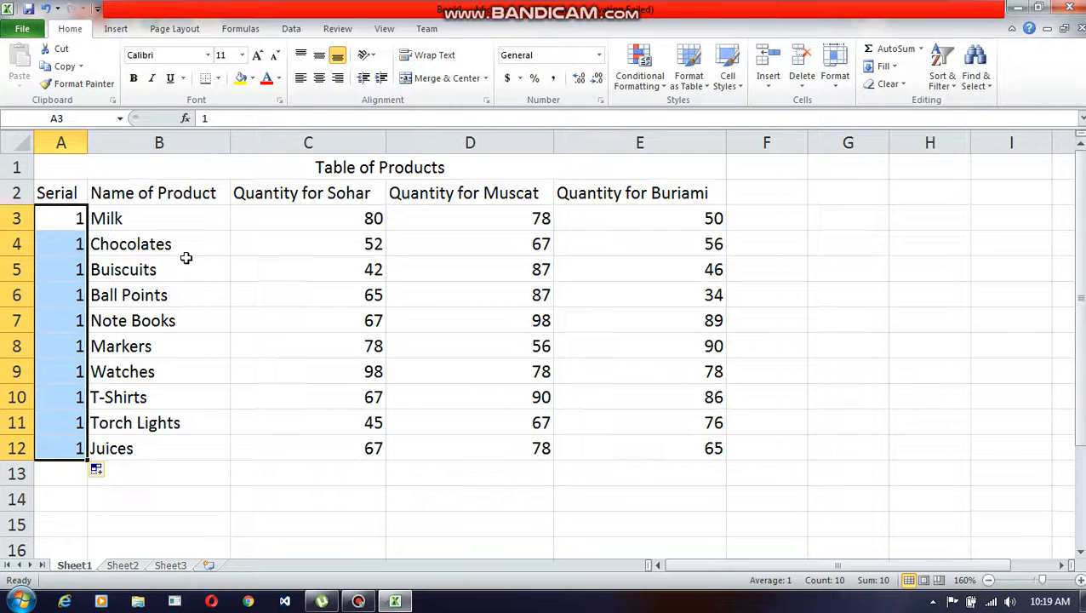
{"action": "key", "text": "ctrl+z"}
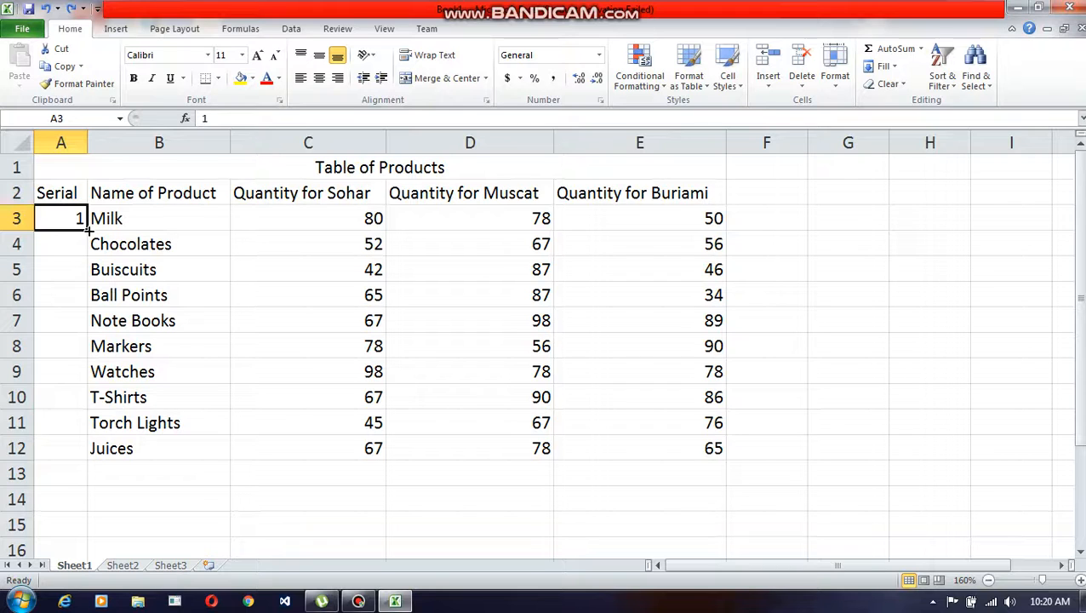
{"action": "left_click_drag", "start_coordinate": [88, 228], "coordinate": [88, 451]}
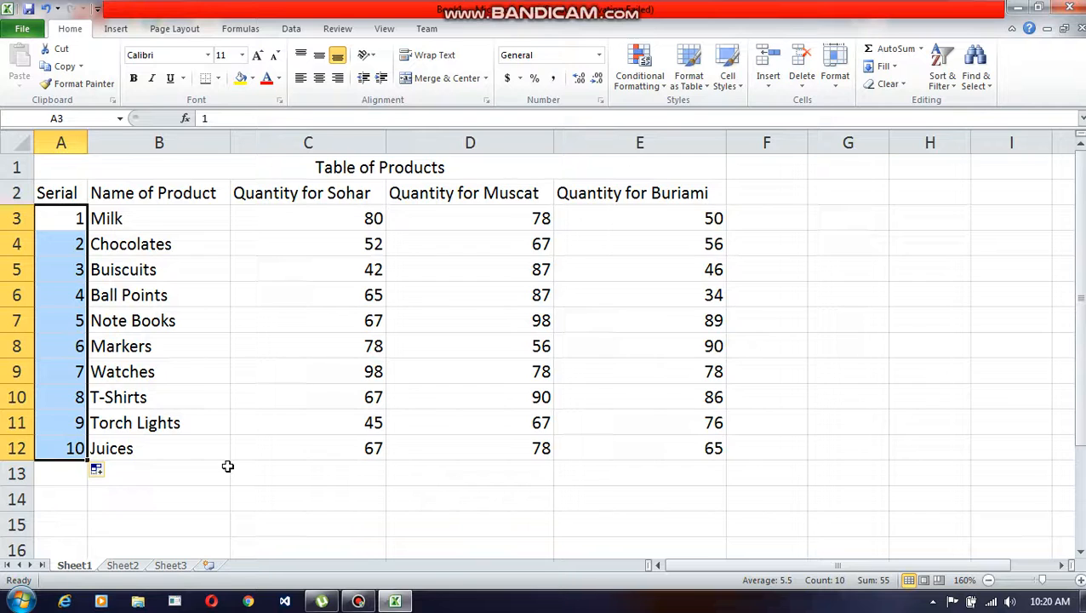
{"action": "key", "text": "ctrl+z"}
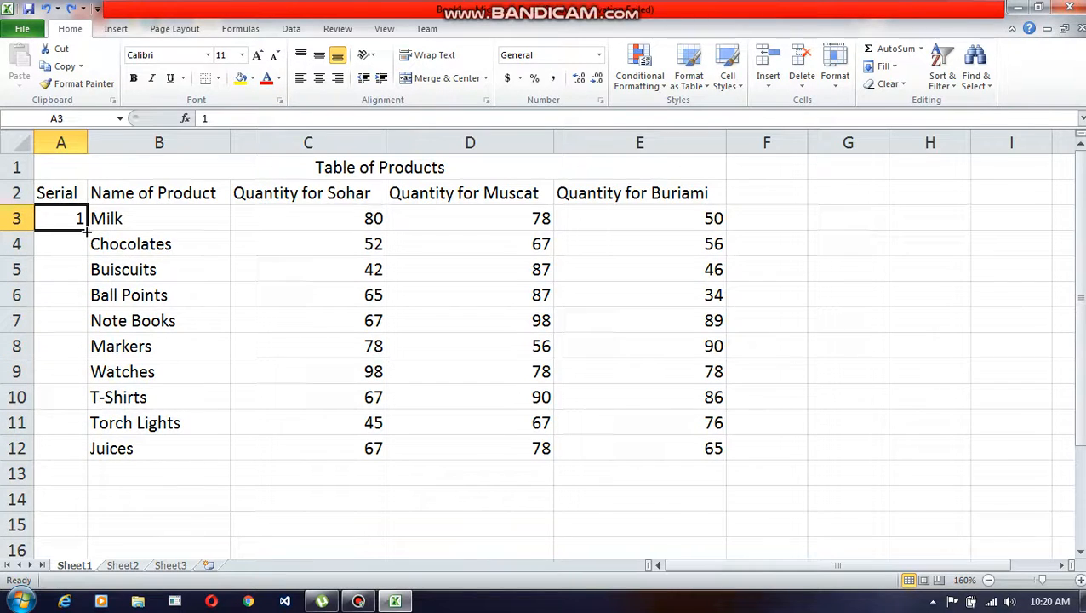
Step: Try extending the serial number series from A3 down to A25, review it, and undo the fill
{"action": "left_click_drag", "start_coordinate": [88, 230], "coordinate": [90, 538]}
{"action": "scroll", "coordinate": [163, 418], "scroll_direction": "down", "scroll_amount": 1}
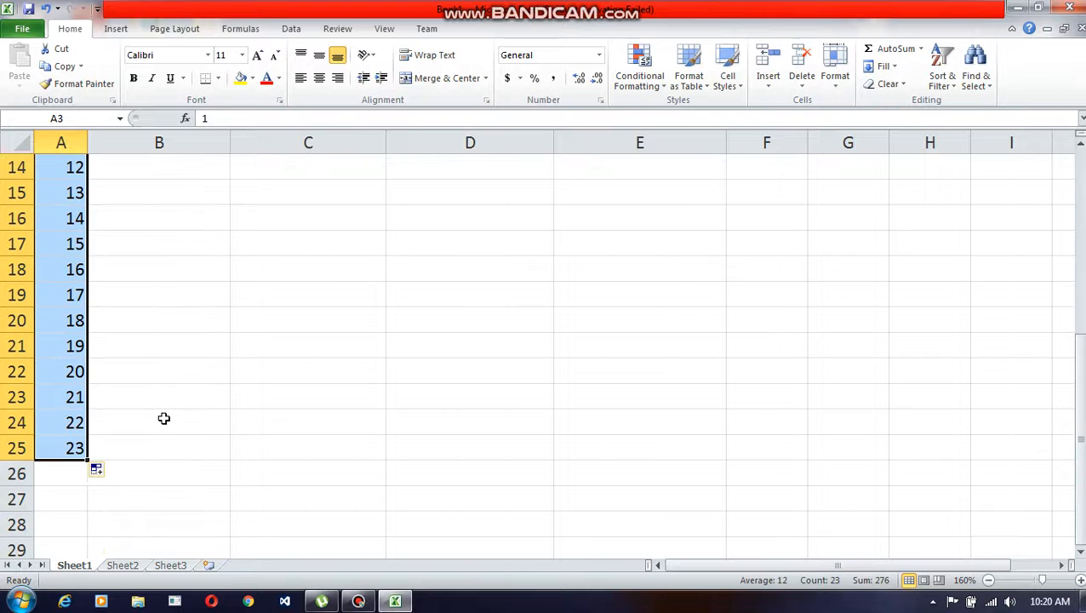
{"action": "scroll", "coordinate": [164, 418], "scroll_direction": "up", "scroll_amount": 2}
{"action": "scroll", "coordinate": [163, 418], "scroll_direction": "down", "scroll_amount": 1}
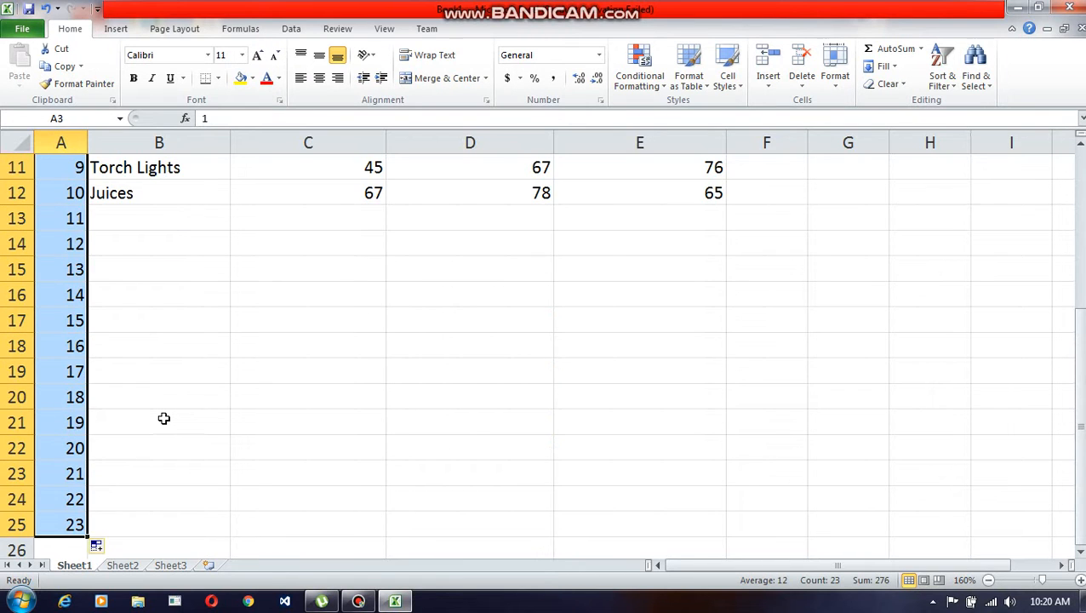
{"action": "scroll", "coordinate": [164, 418], "scroll_direction": "up", "scroll_amount": 2}
{"action": "scroll", "coordinate": [163, 418], "scroll_direction": "up", "scroll_amount": 2}
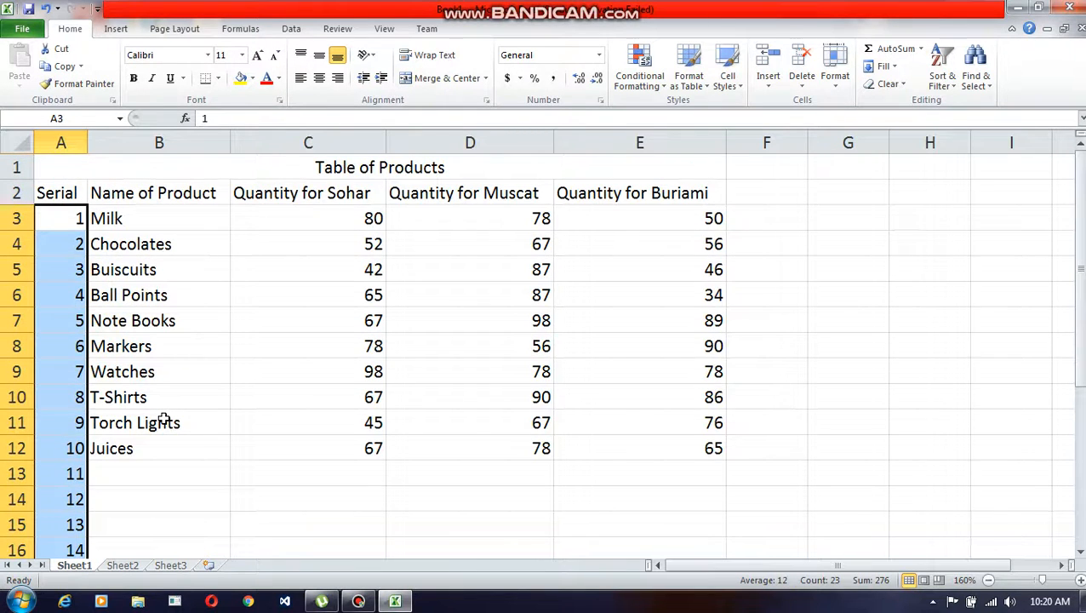
{"action": "key", "text": "ctrl+z"}
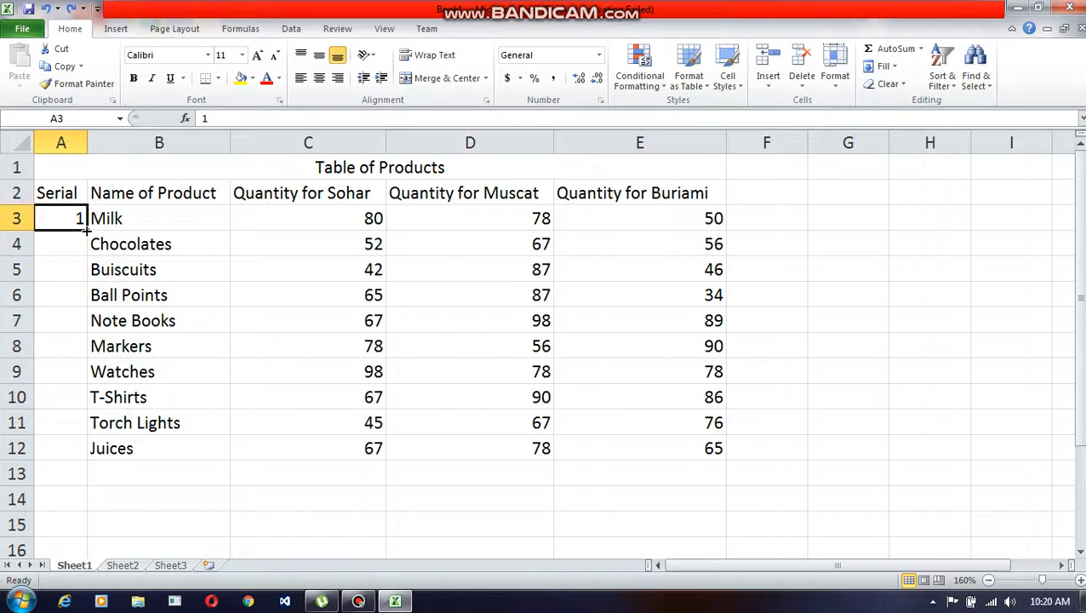
Step: Fill the Serial column from A3 to A12 with the series 1 to 10
{"action": "left_click_drag", "start_coordinate": [86, 228], "coordinate": [77, 454]}
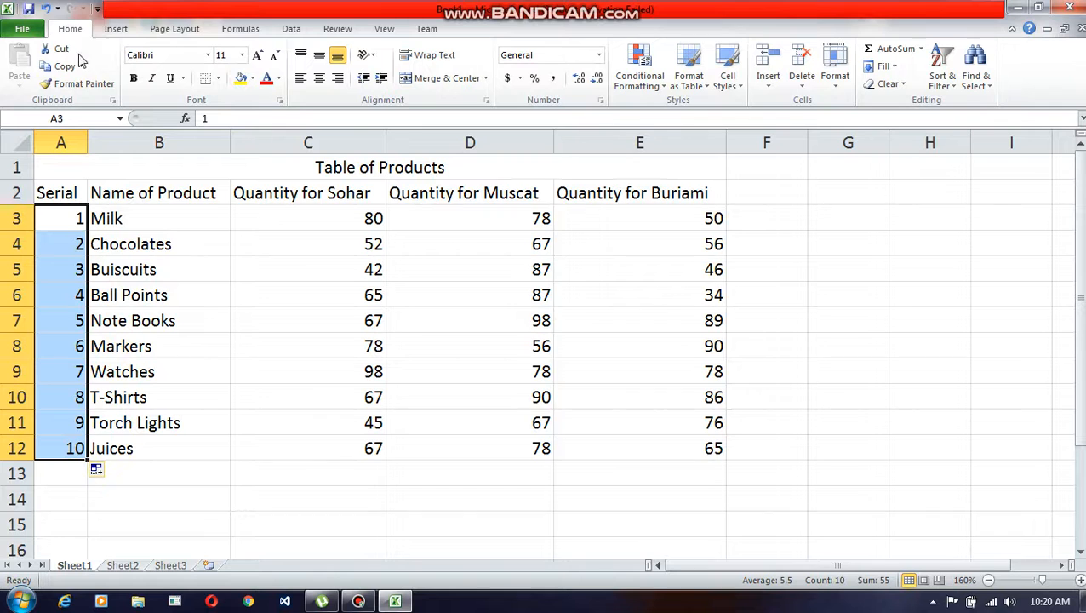
{"action": "left_click", "coordinate": [215, 231]}
{"action": "left_click_drag", "start_coordinate": [71, 167], "coordinate": [260, 444]}
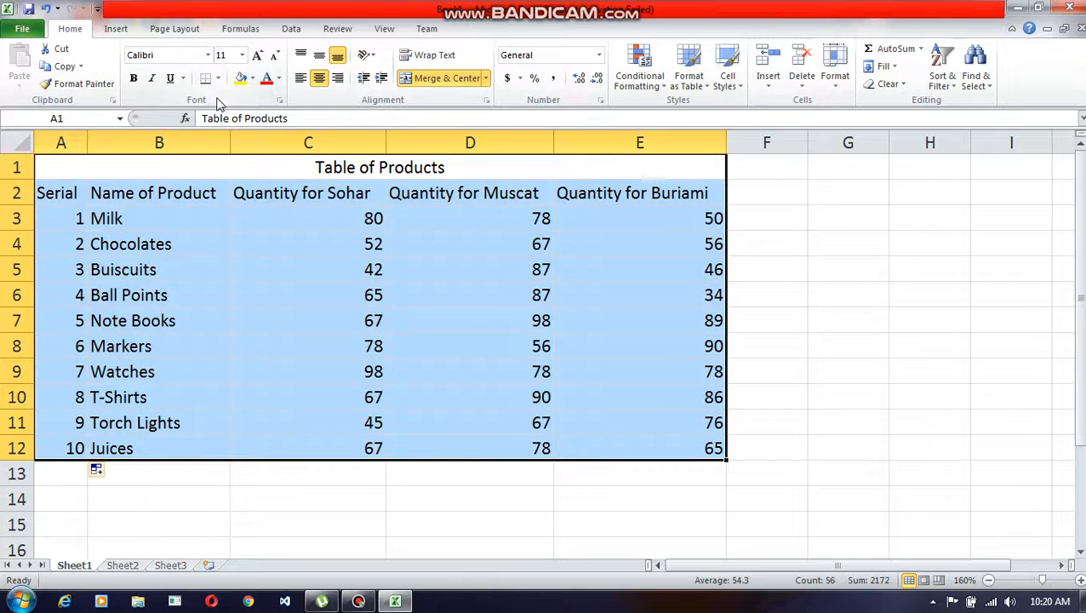
Step: Look through the fonts and font sizes available for the Table of Products title without changing either
{"action": "left_click", "coordinate": [216, 174]}
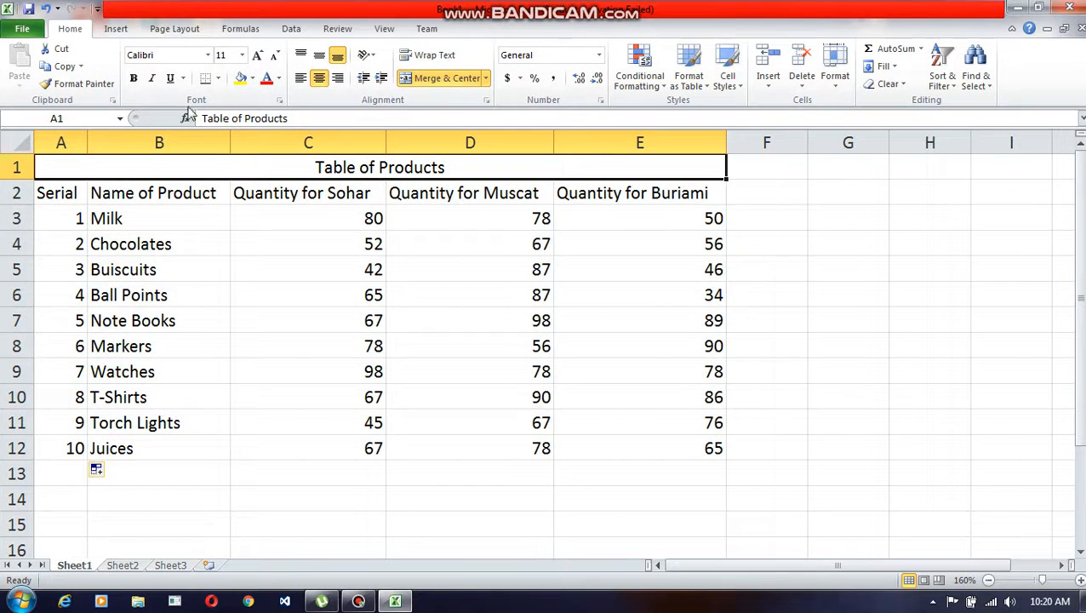
{"action": "left_click", "coordinate": [207, 55]}
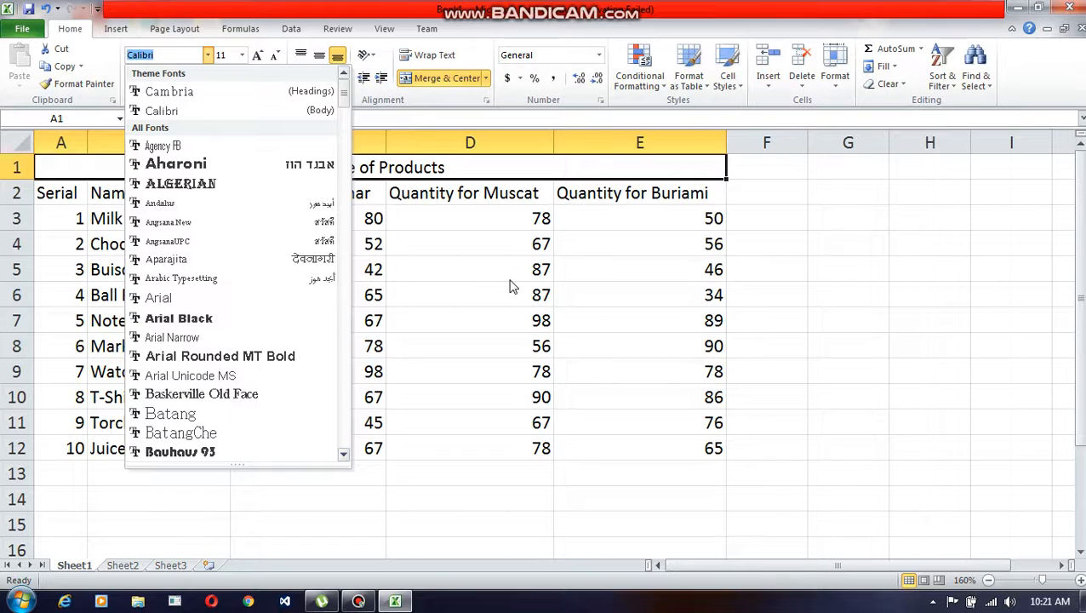
{"action": "key", "text": "Escape"}
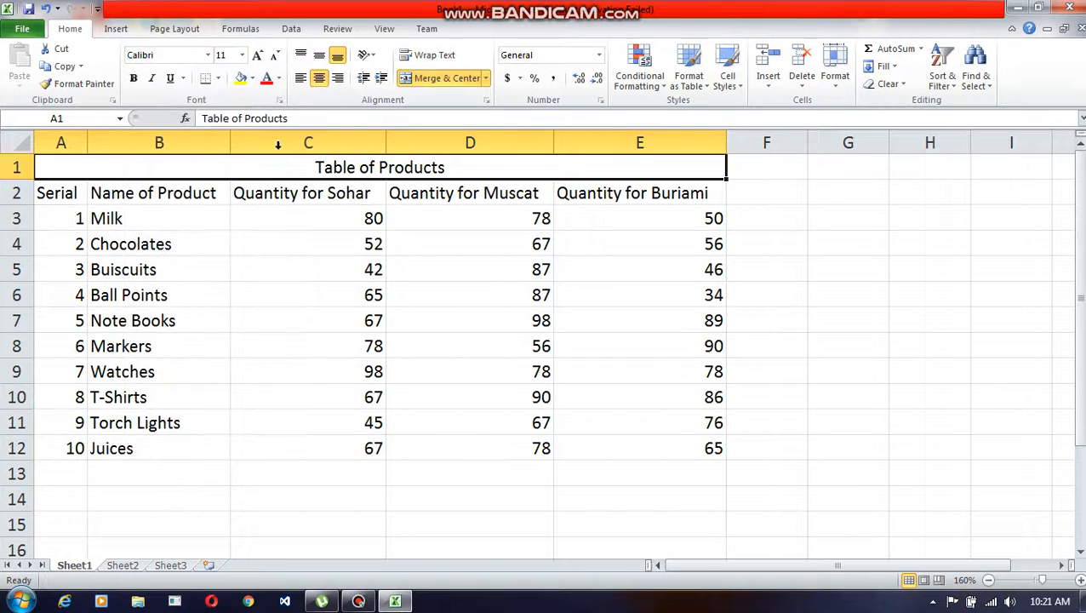
{"action": "left_click", "coordinate": [241, 54]}
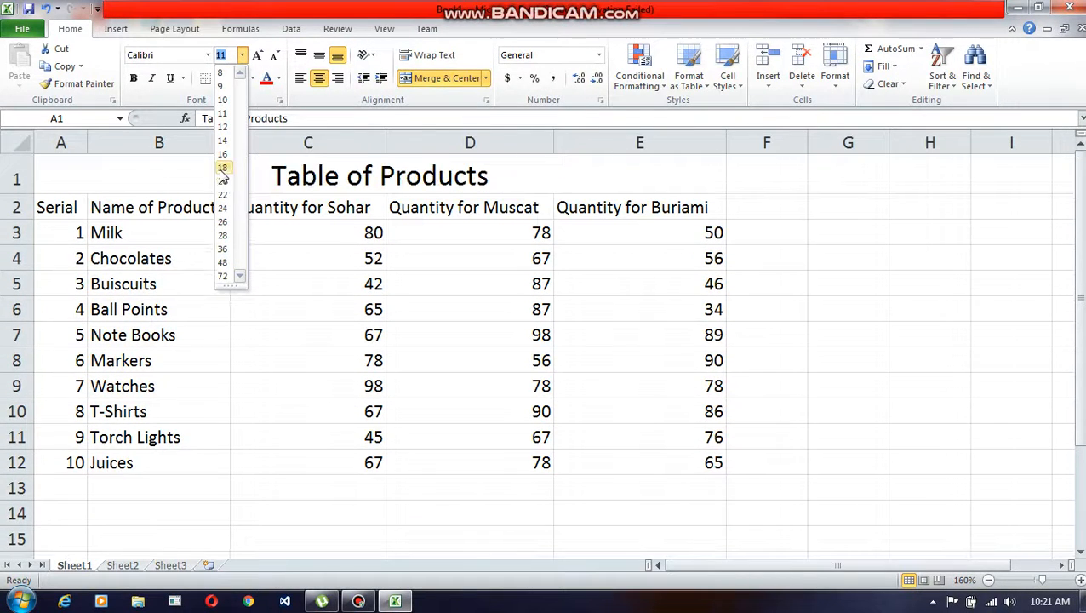
{"action": "left_click", "coordinate": [340, 244]}
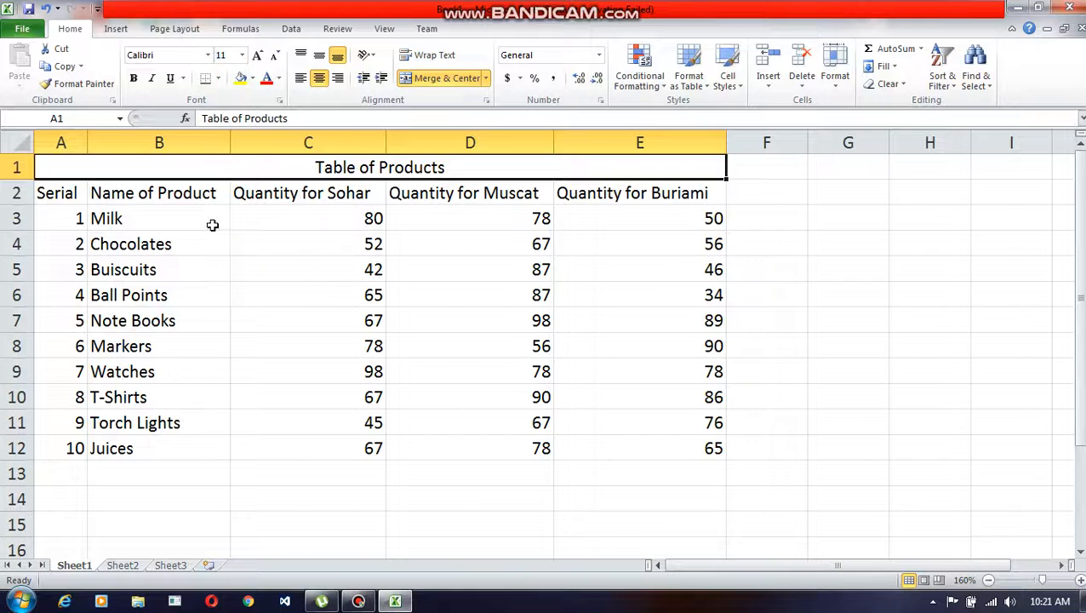
Step: Make the Table of Products title bold, toggling the formatting off and on again
{"action": "left_click", "coordinate": [134, 79]}
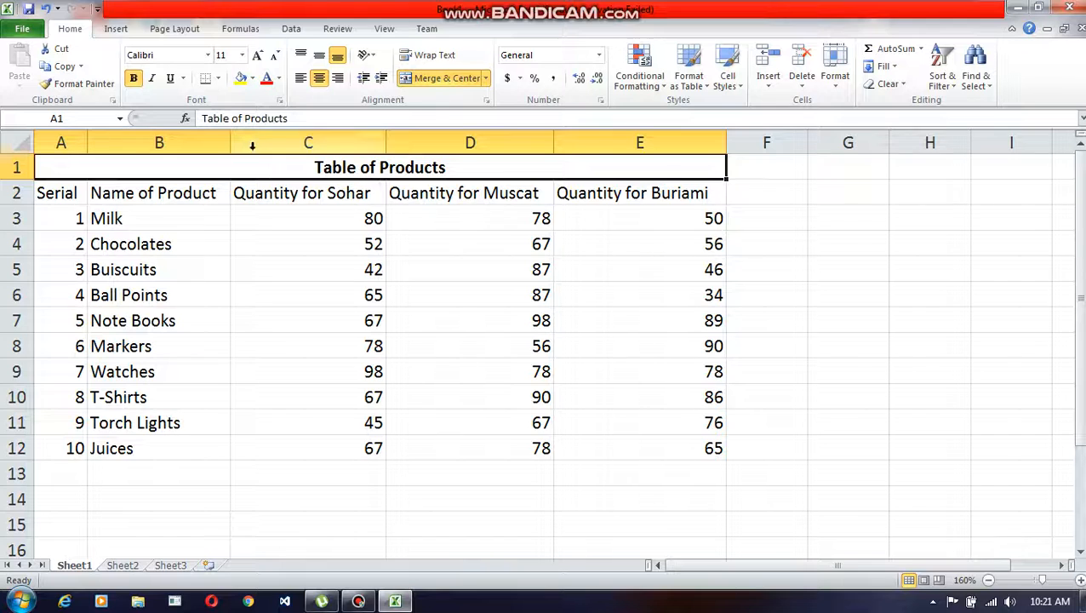
{"action": "left_click", "coordinate": [133, 79]}
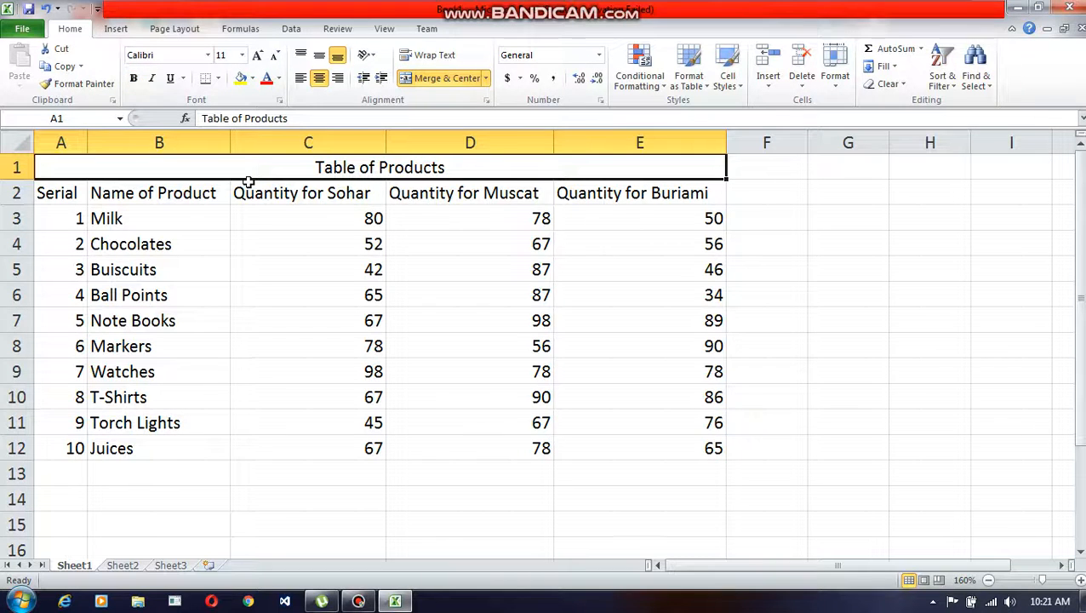
{"action": "key", "text": "ctrl+b"}
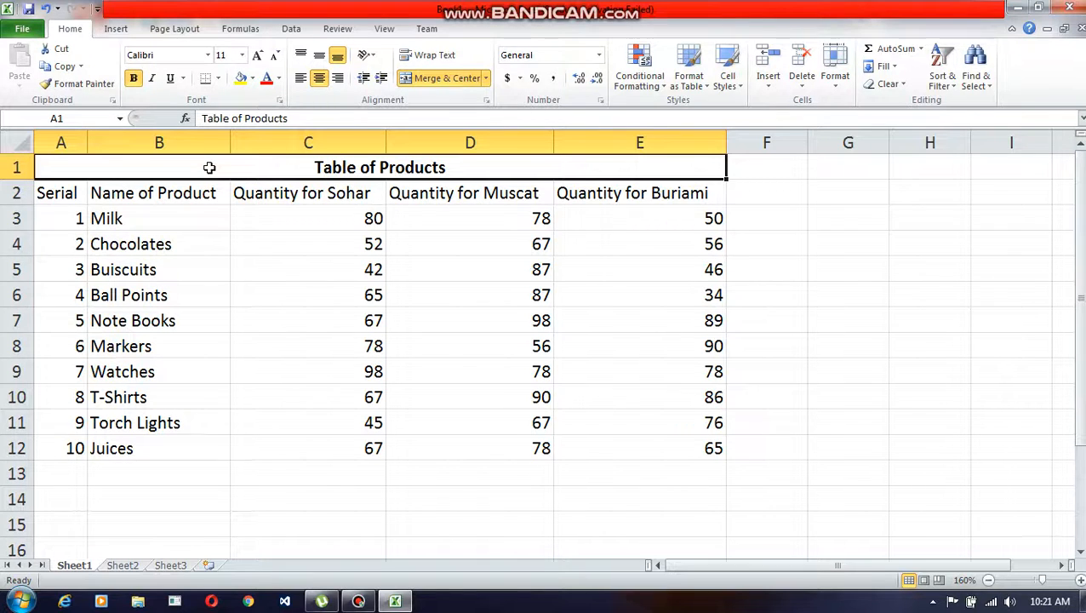
Step: Try italic and underline on the Table of Products title and remove both
{"action": "key", "text": "ctrl+i"}
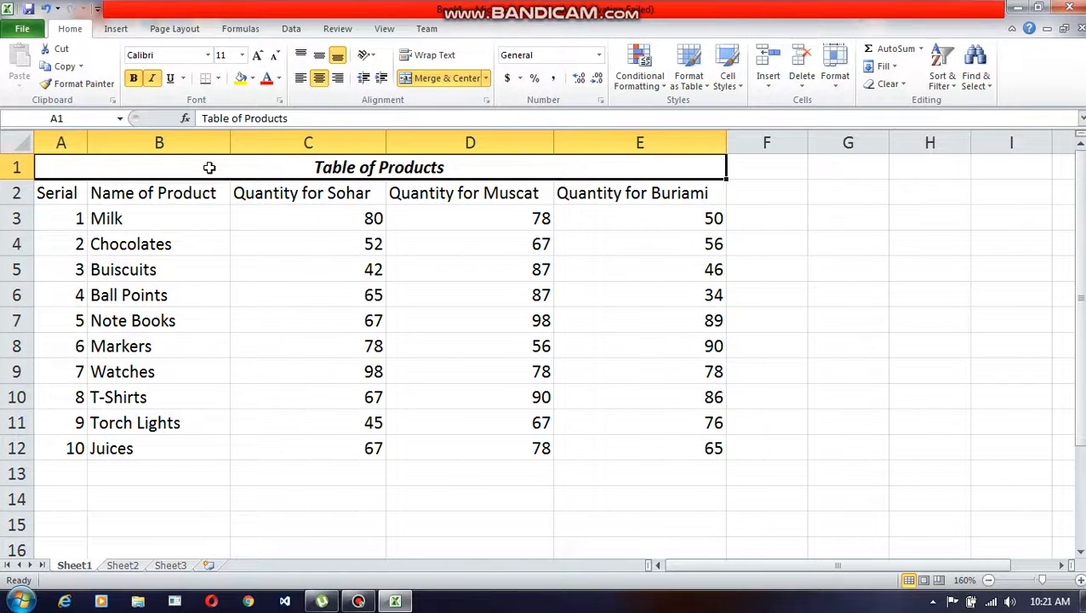
{"action": "key", "text": "ctrl+u"}
{"action": "key", "text": "ctrl+u"}
{"action": "key", "text": "ctrl+i"}
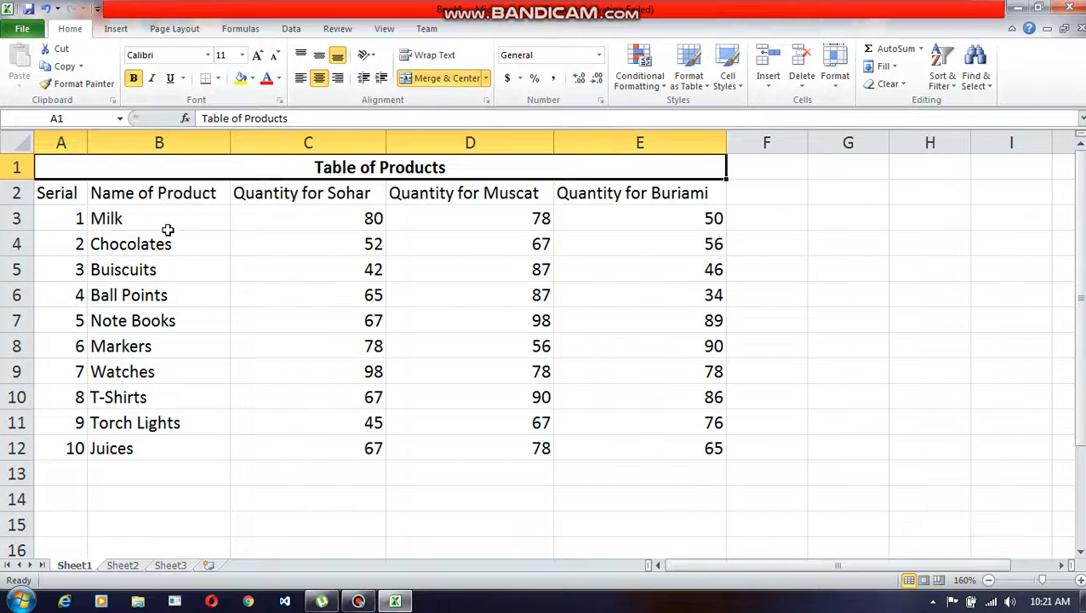
Step: Apply All Borders to the entire products table, A1:E12
{"action": "left_click", "coordinate": [130, 219]}
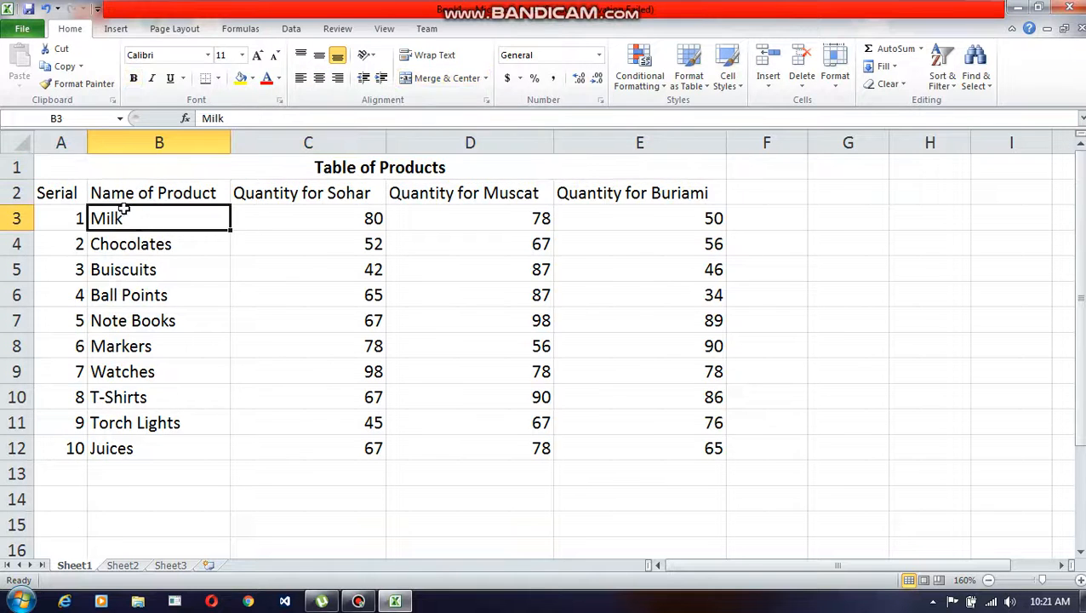
{"action": "left_click_drag", "start_coordinate": [75, 167], "coordinate": [163, 446]}
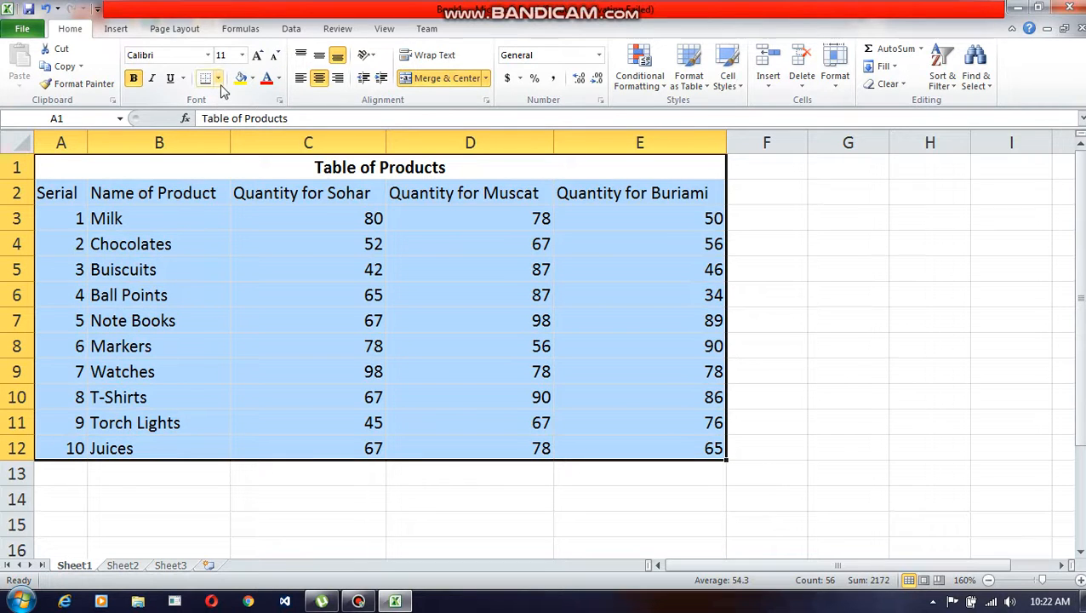
{"action": "left_click", "coordinate": [196, 240]}
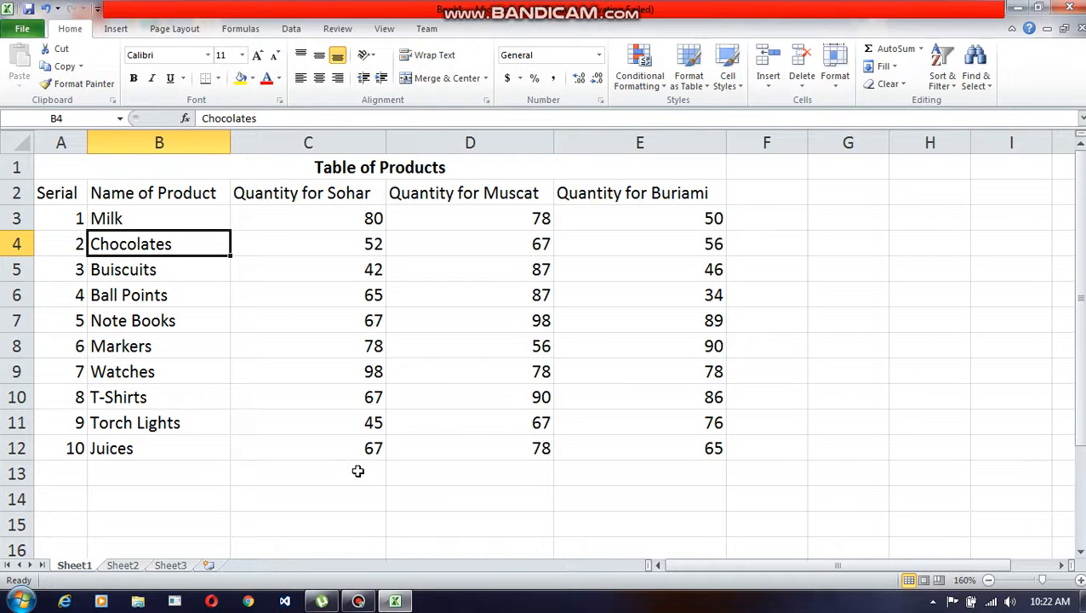
{"action": "left_click_drag", "start_coordinate": [85, 167], "coordinate": [223, 426]}
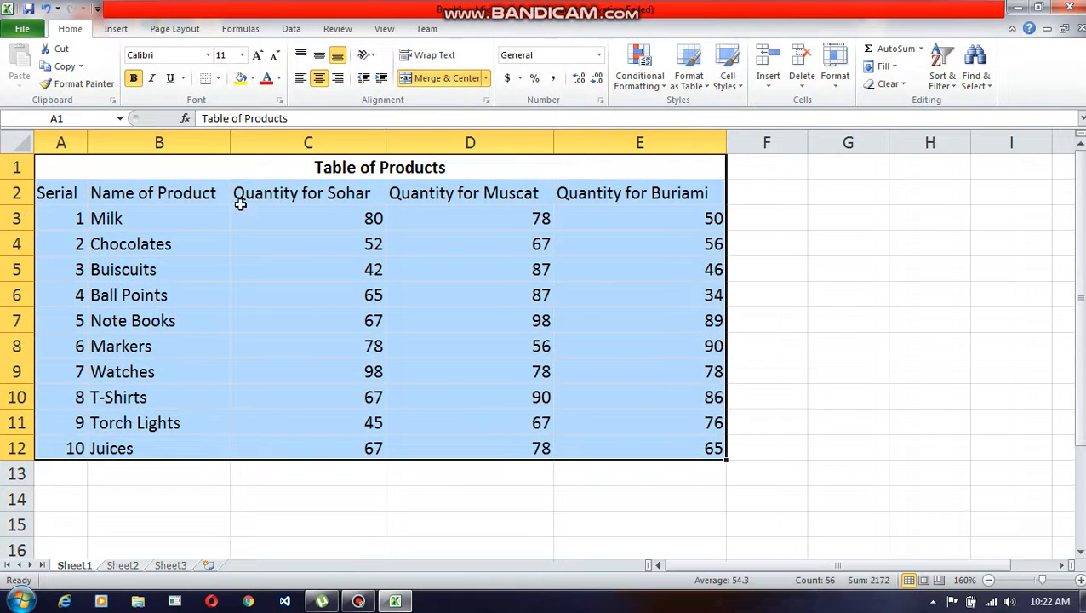
{"action": "left_click", "coordinate": [219, 78]}
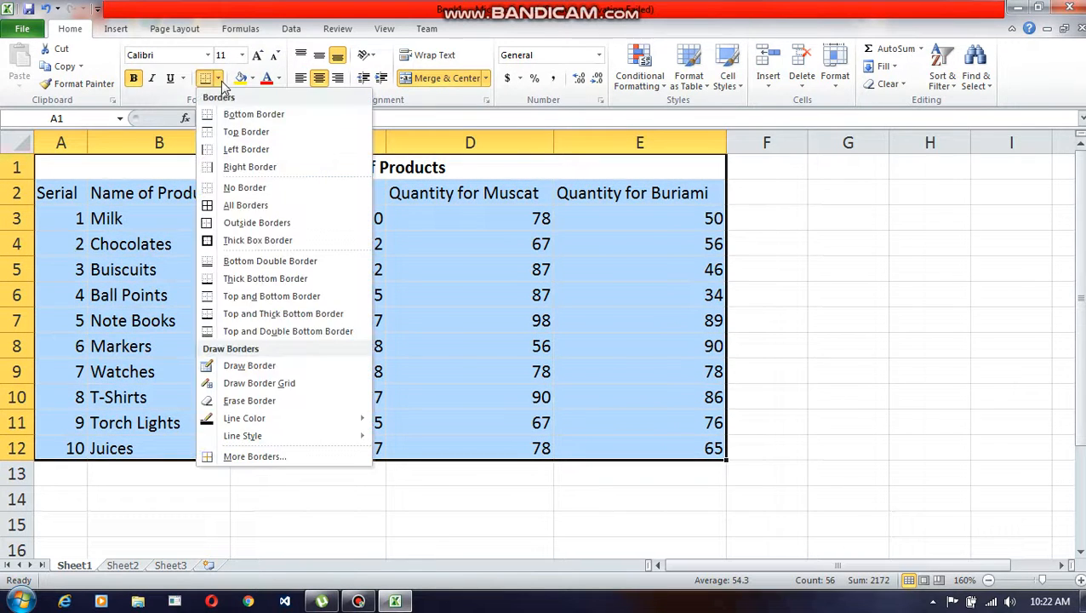
{"action": "left_click", "coordinate": [231, 212]}
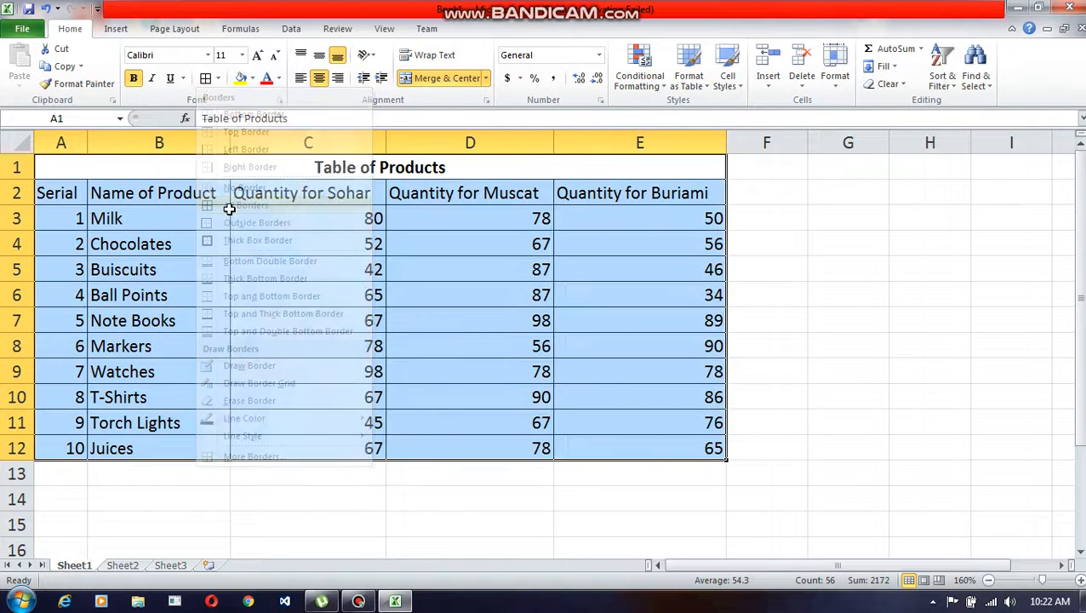
{"action": "left_click", "coordinate": [807, 415]}
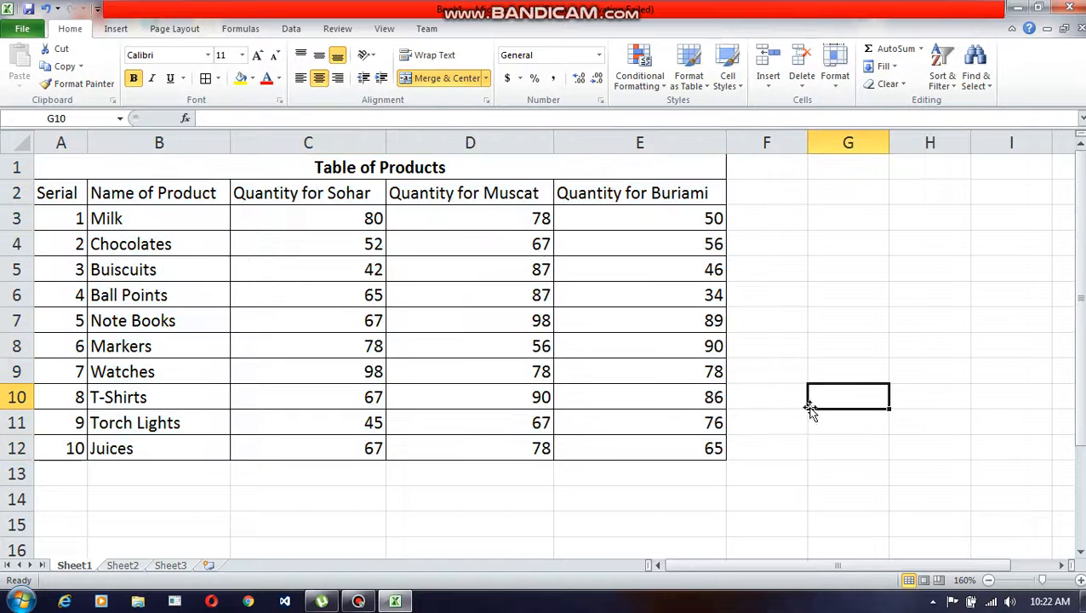
Step: Fill the Table of Products title cell with a custom turquoise green and set its font colour to dark blue
{"action": "left_click_drag", "start_coordinate": [89, 165], "coordinate": [235, 452]}
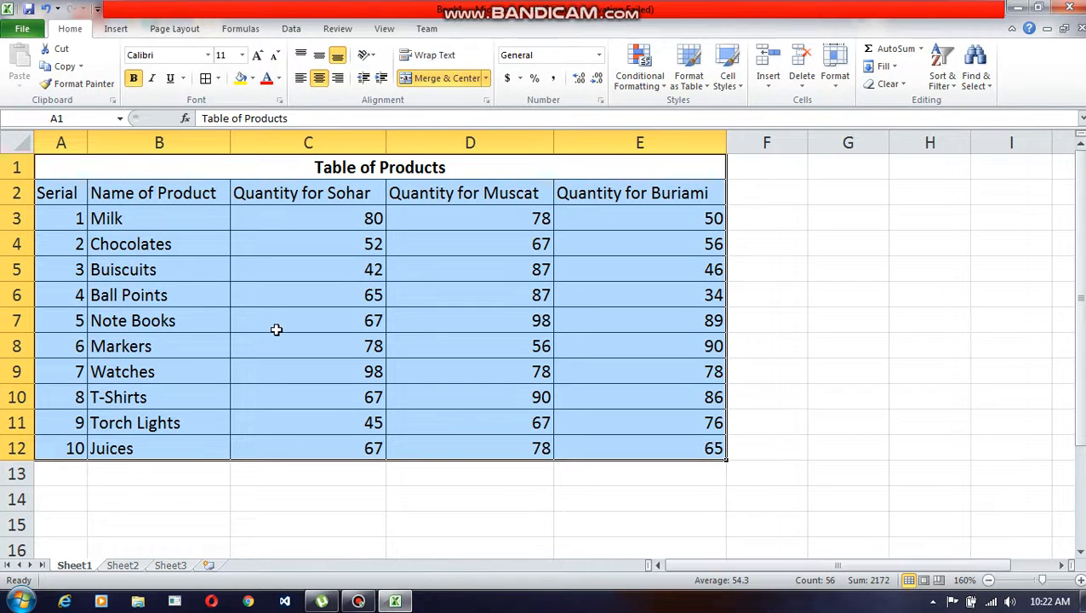
{"action": "left_click", "coordinate": [237, 168]}
{"action": "left_click", "coordinate": [252, 77]}
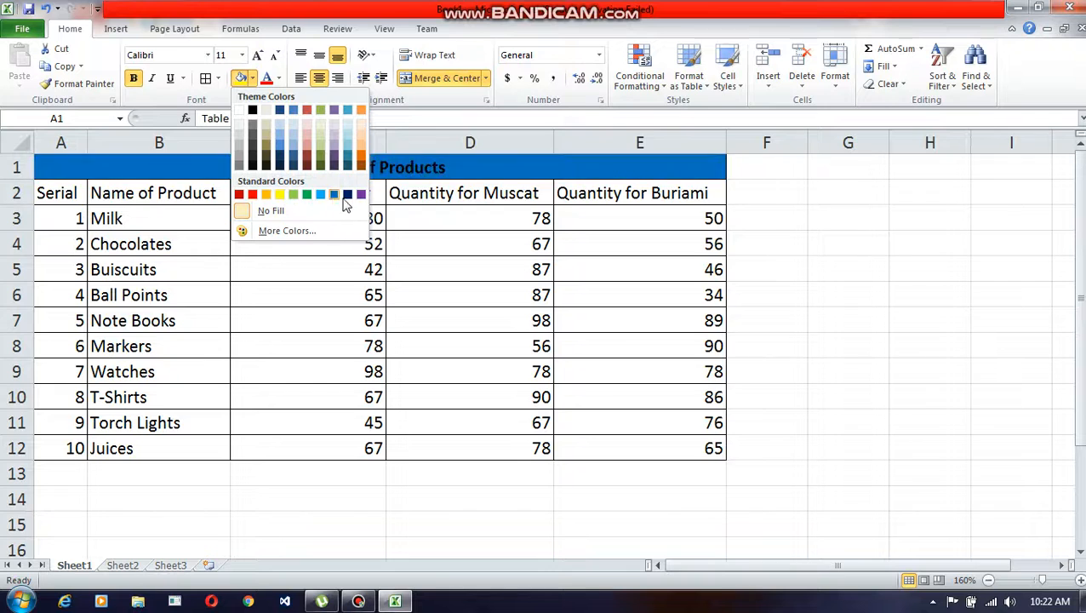
{"action": "left_click", "coordinate": [319, 235]}
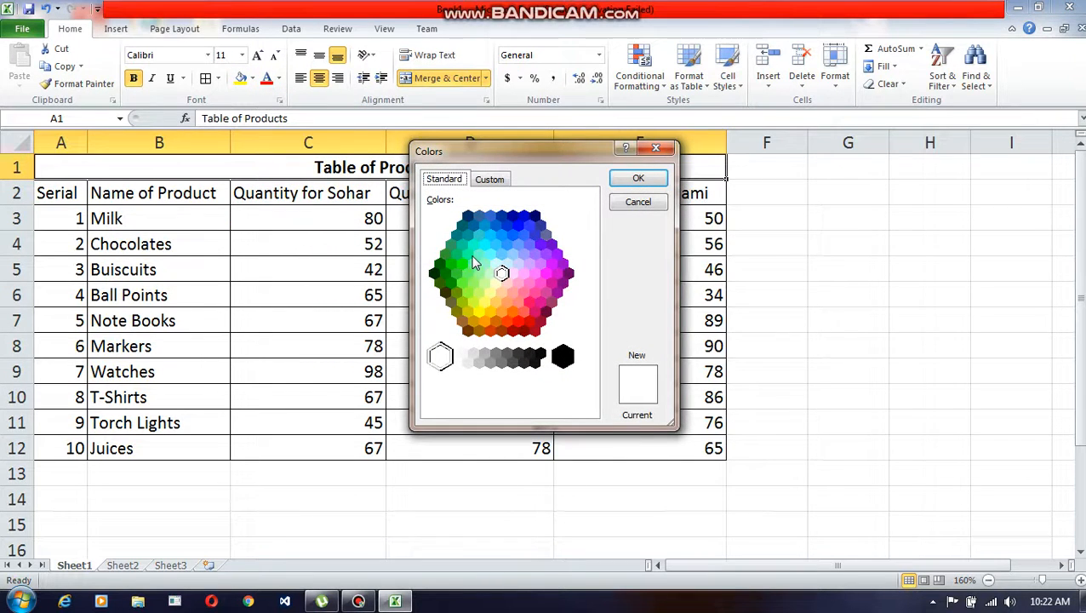
{"action": "left_click", "coordinate": [469, 255]}
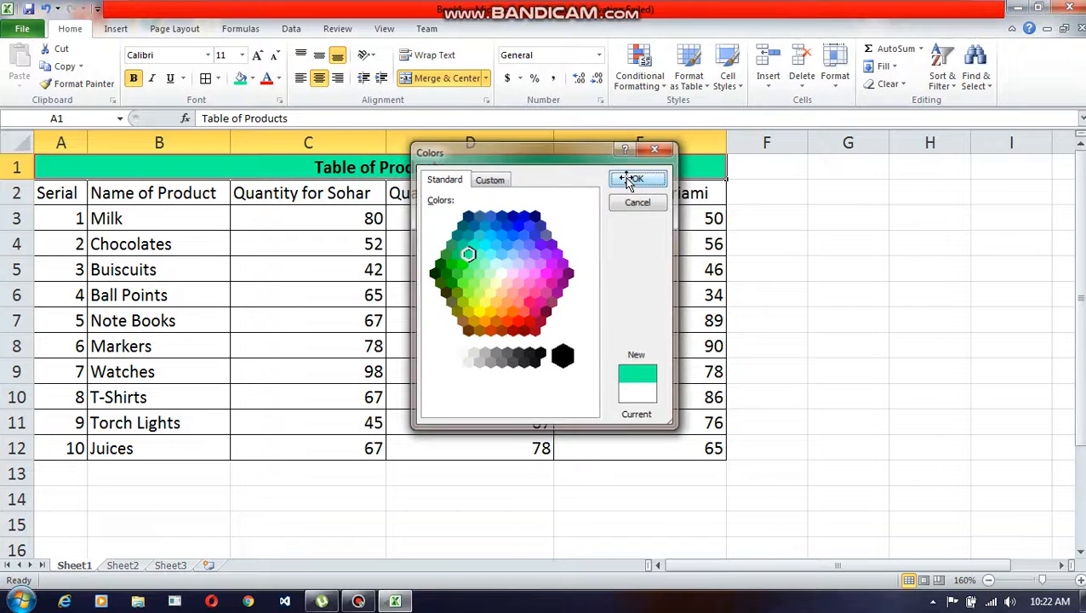
{"action": "left_click", "coordinate": [630, 179]}
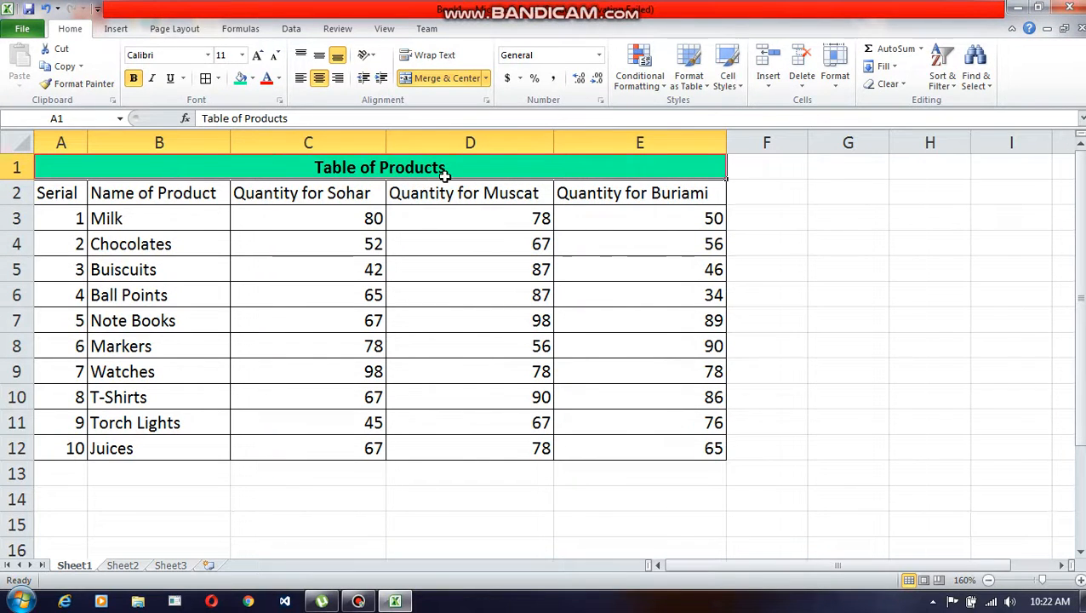
{"action": "left_click", "coordinate": [278, 78]}
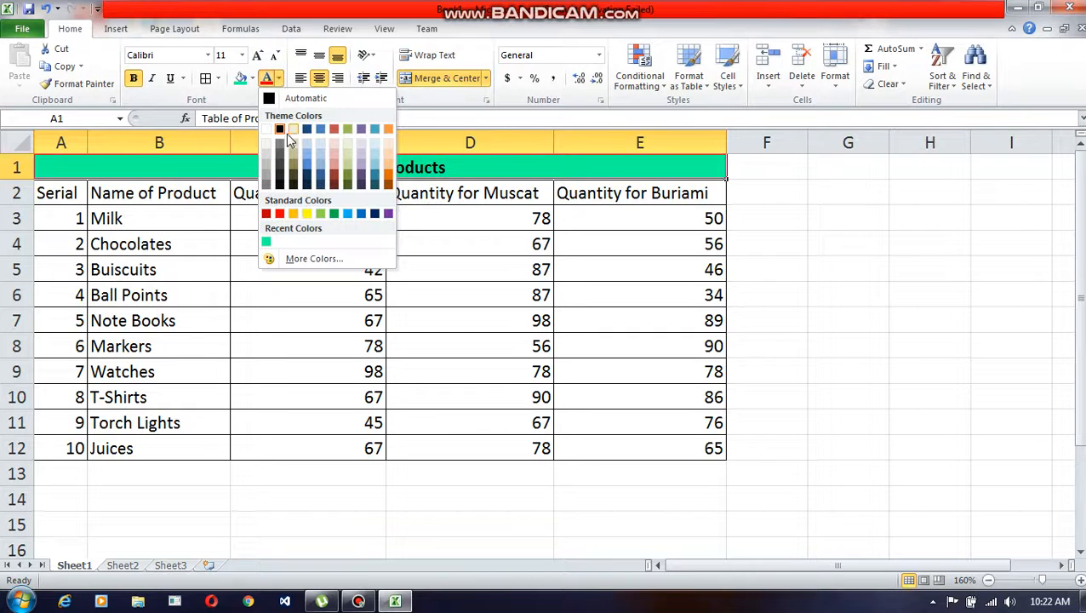
{"action": "left_click", "coordinate": [375, 214]}
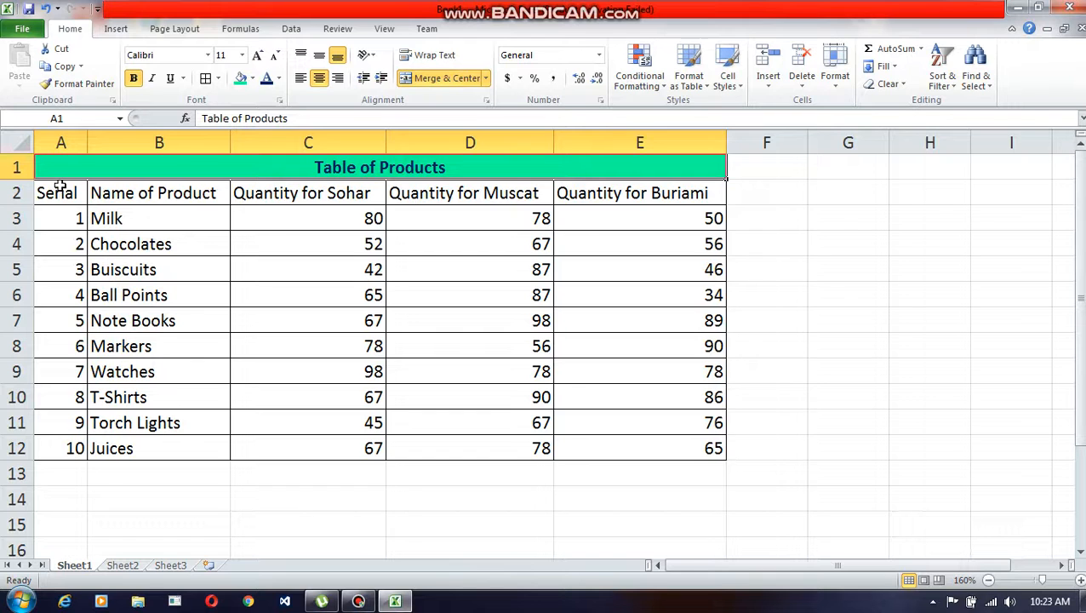
{"action": "left_click_drag", "start_coordinate": [58, 168], "coordinate": [235, 446]}
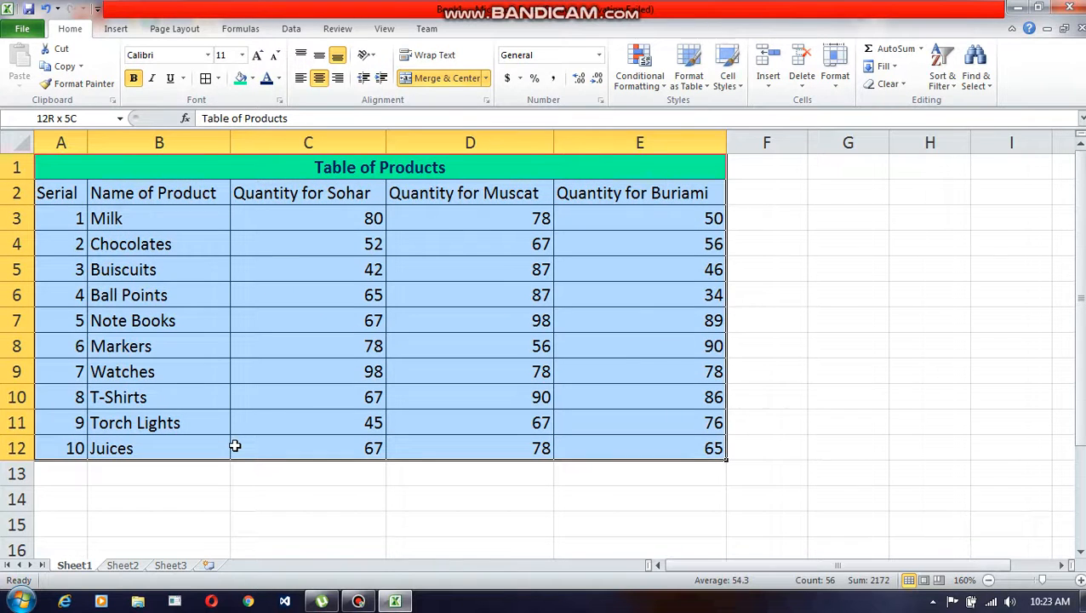
{"action": "left_click", "coordinate": [856, 361]}
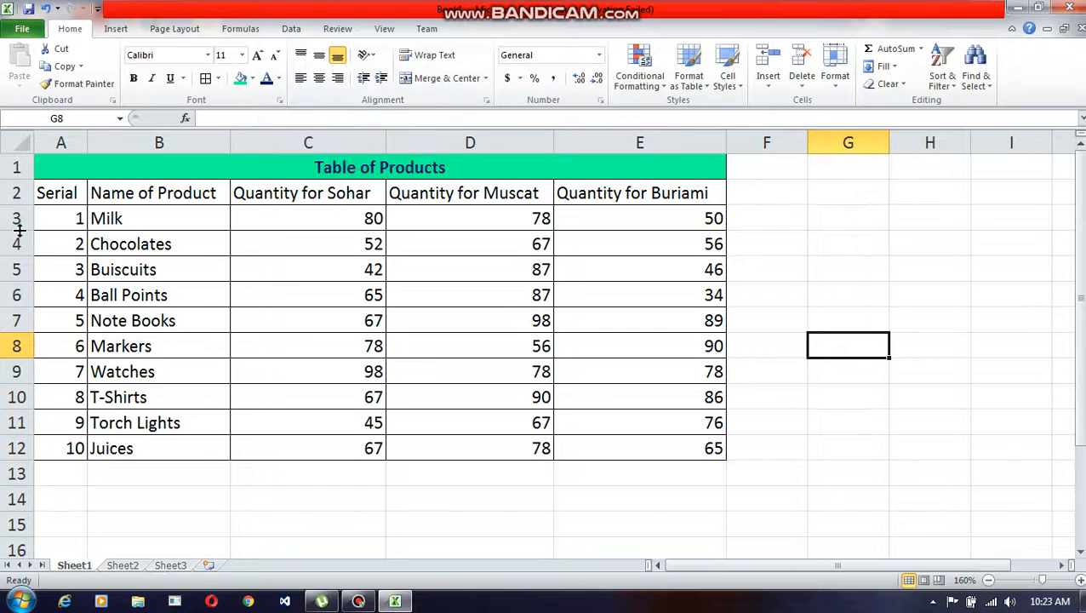
Step: Make row 3 about three times taller and try top, middle and bottom alignment on cells A3:E3, ending with bottom
{"action": "left_click_drag", "start_coordinate": [12, 206], "coordinate": [10, 280]}
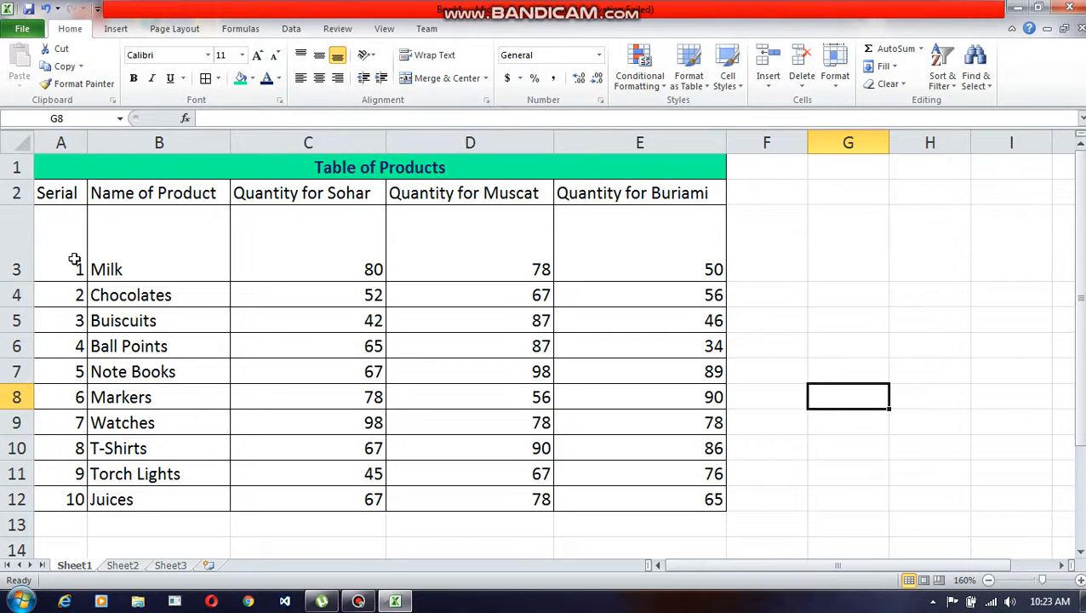
{"action": "left_click_drag", "start_coordinate": [54, 249], "coordinate": [639, 279]}
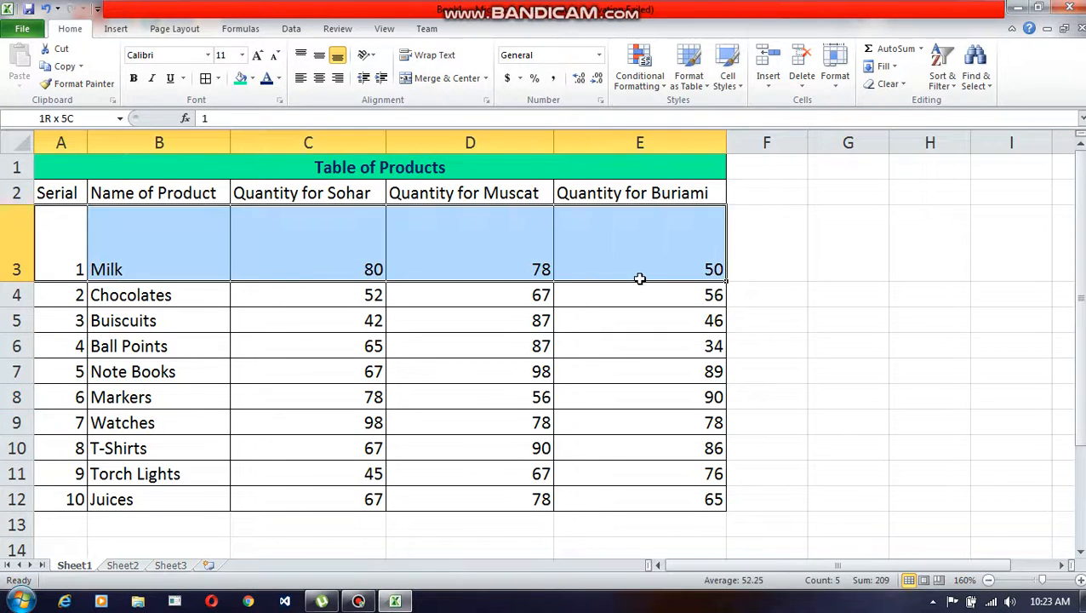
{"action": "left_click", "coordinate": [301, 56]}
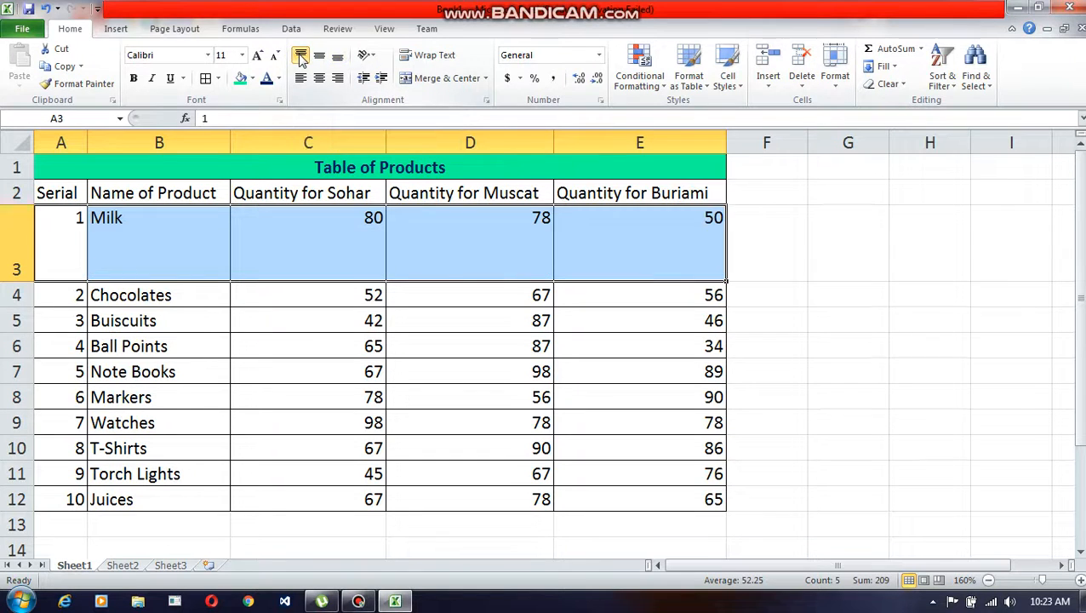
{"action": "left_click", "coordinate": [318, 55]}
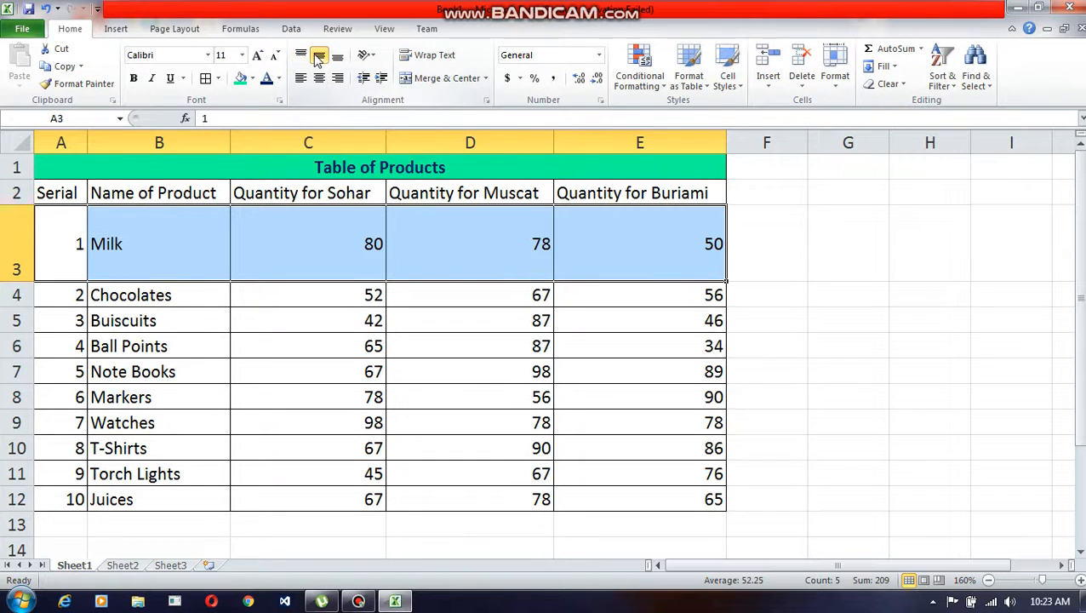
{"action": "left_click", "coordinate": [337, 57]}
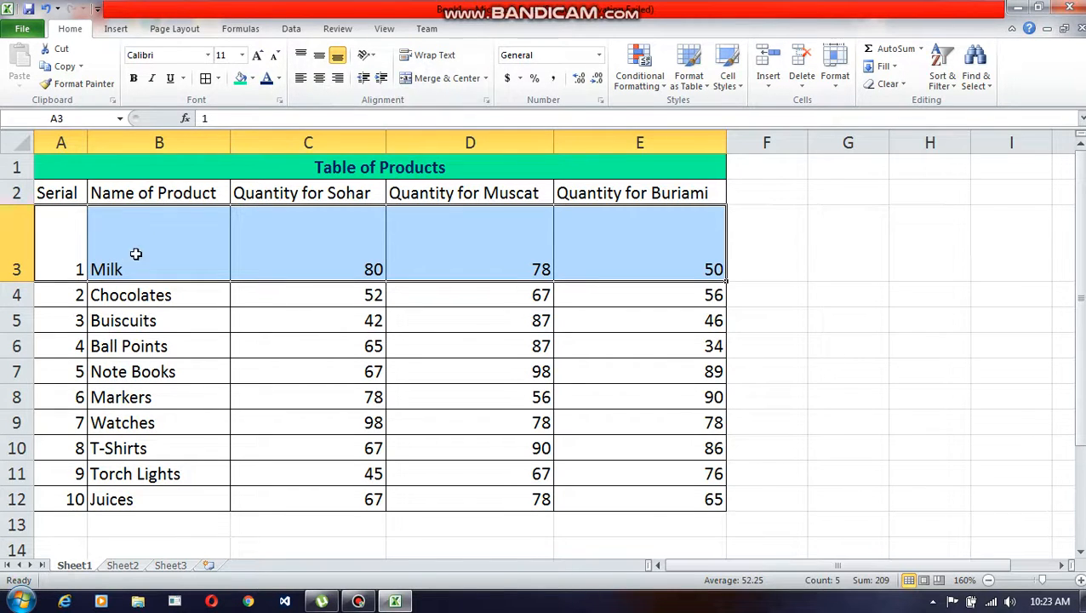
Step: Try left and centre alignment on the data cells A3:E12, ending with right alignment
{"action": "left_click_drag", "start_coordinate": [56, 236], "coordinate": [628, 500]}
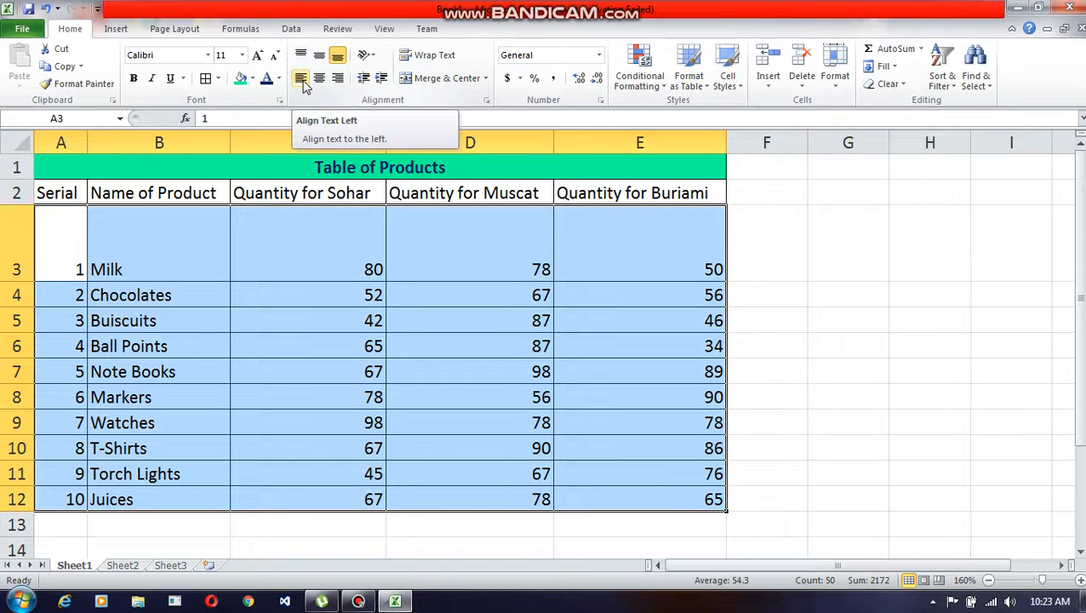
{"action": "left_click", "coordinate": [303, 79]}
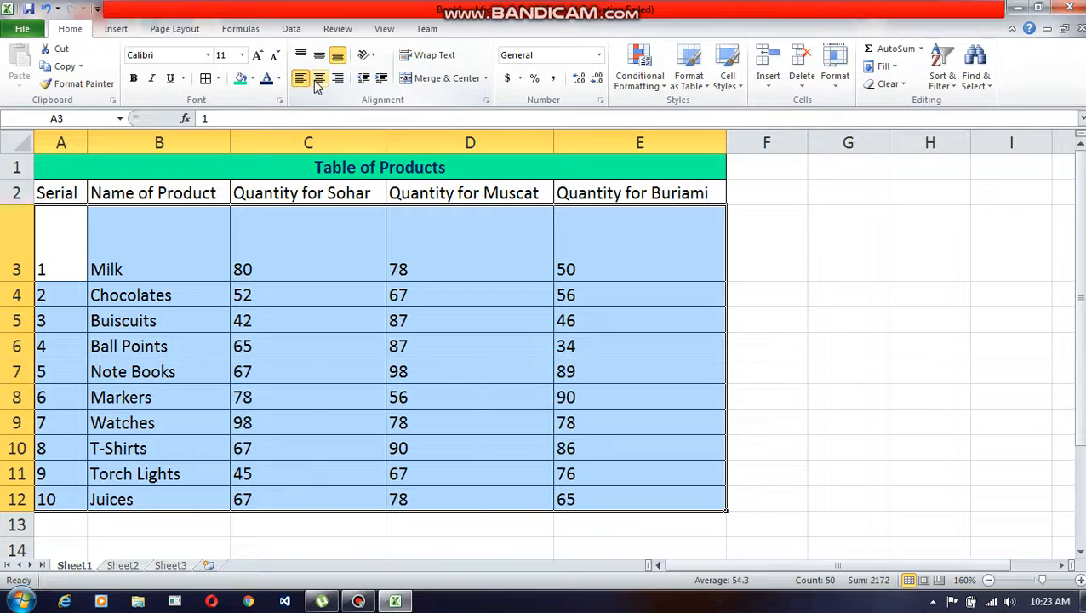
{"action": "left_click", "coordinate": [319, 78]}
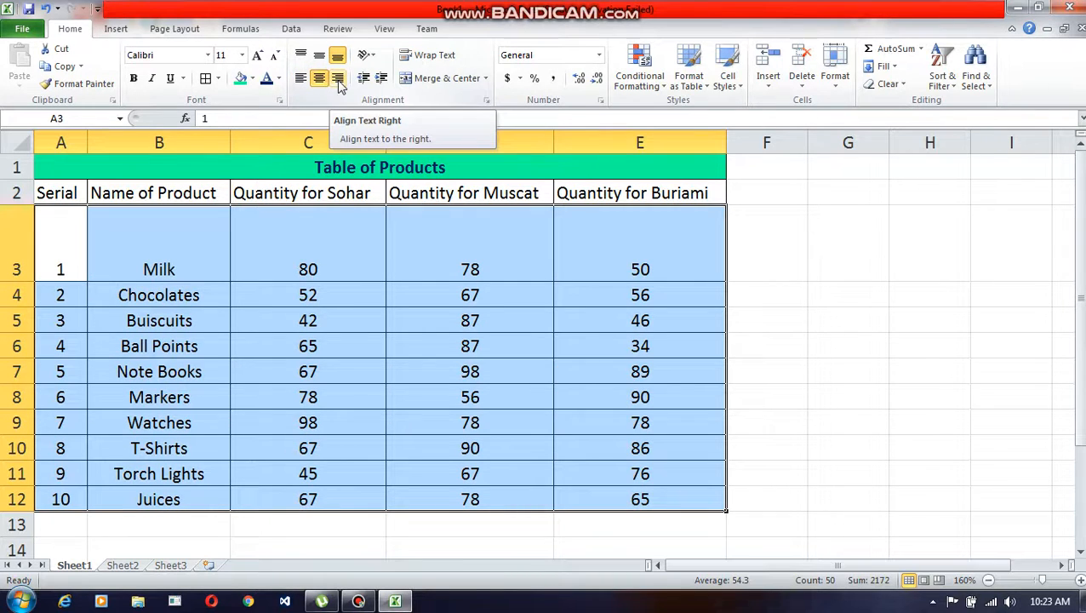
{"action": "left_click", "coordinate": [337, 79]}
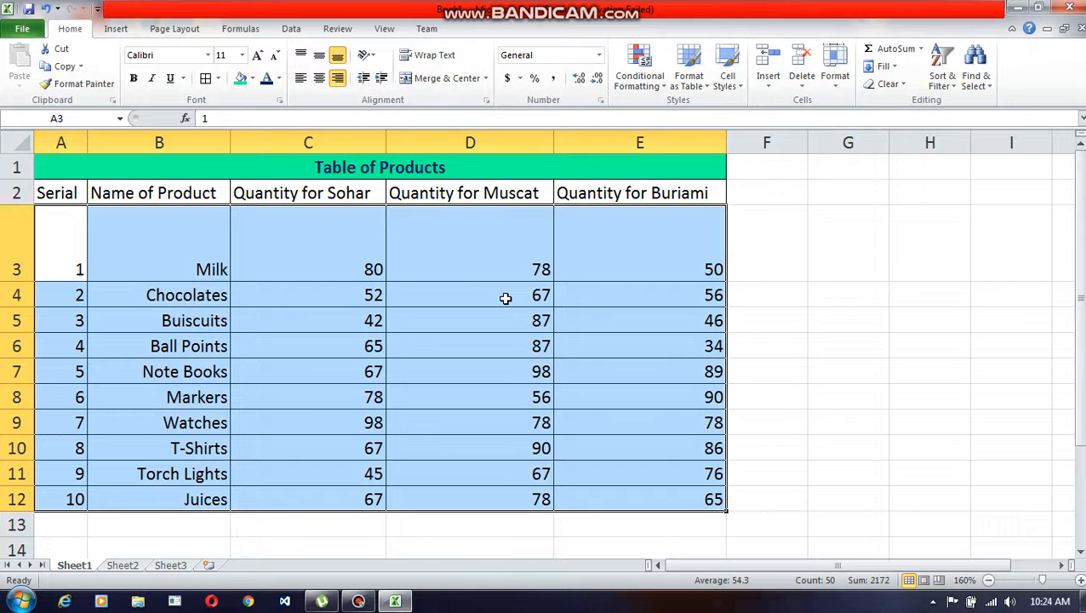
{"action": "key", "text": "ctrl+t"}
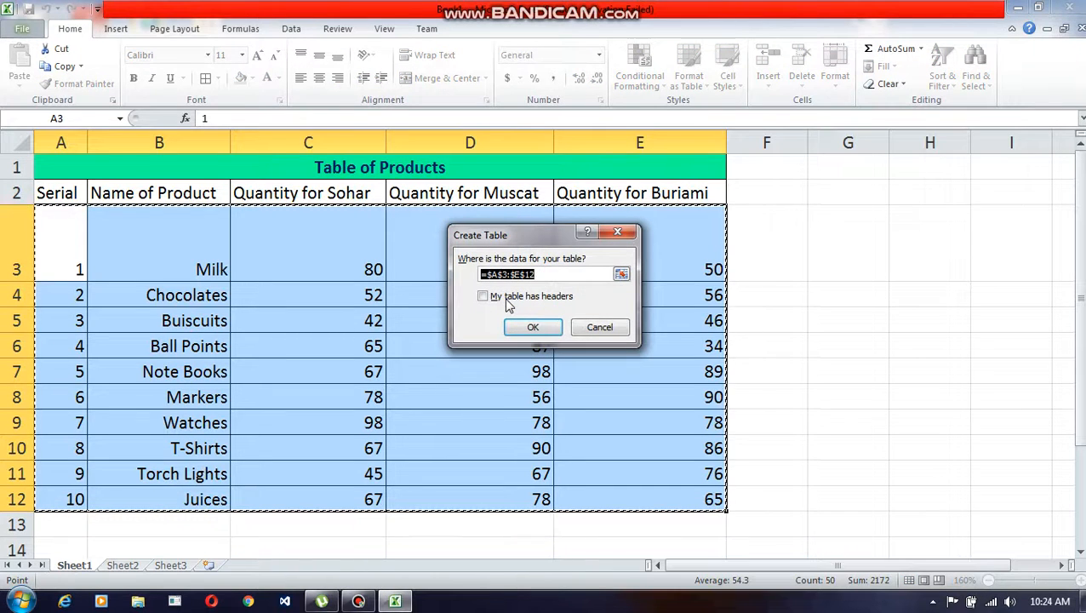
{"action": "left_click", "coordinate": [533, 327]}
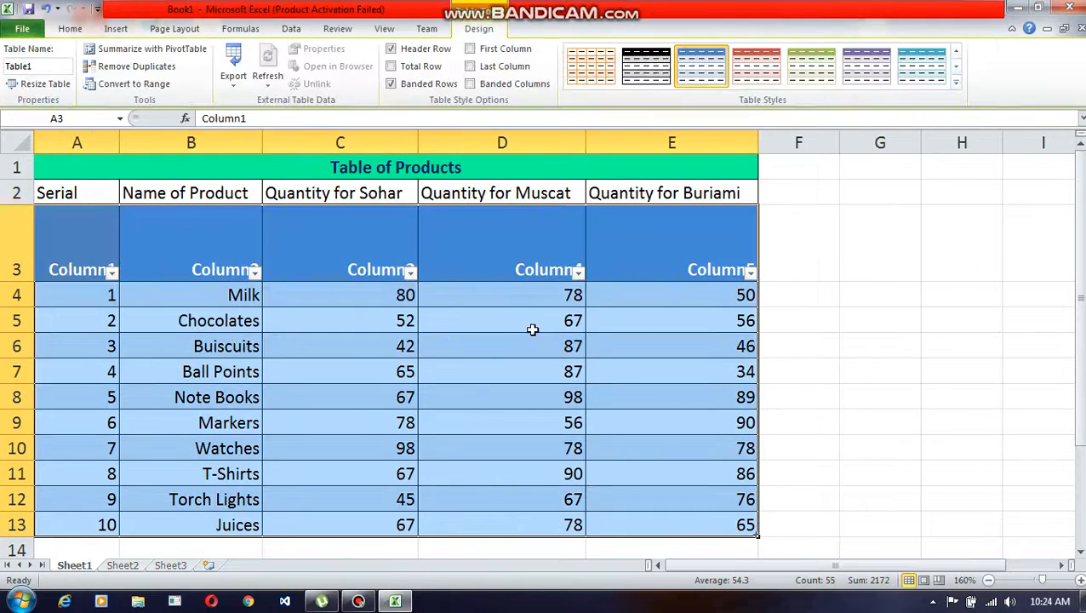
{"action": "key", "text": "ctrl+z"}
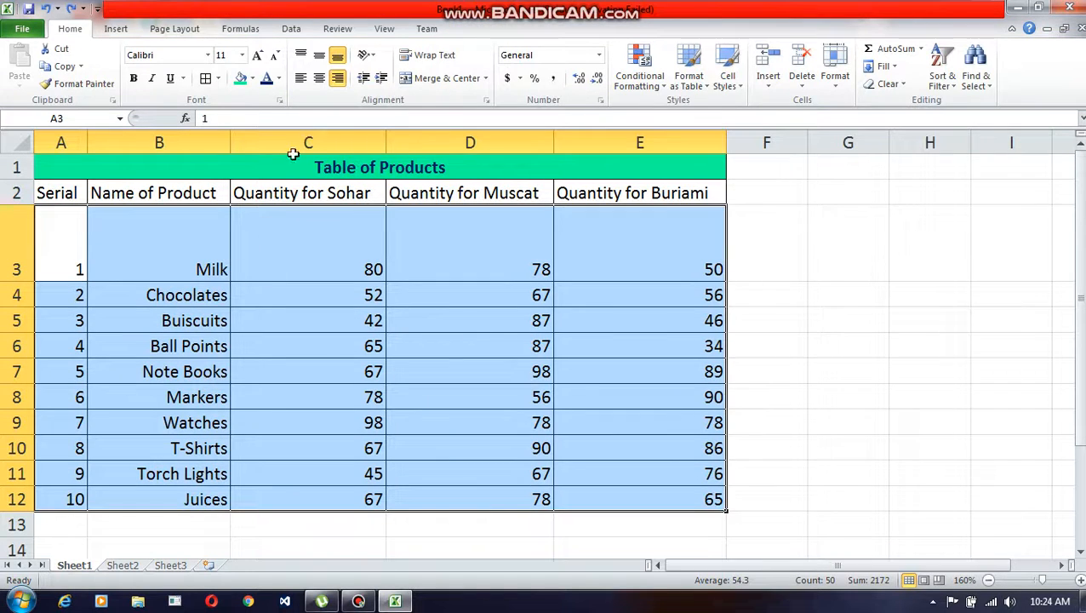
Step: Cycle the data cells A3:E12 through left and centre alignment once more and return them to right alignment
{"action": "left_click", "coordinate": [299, 80]}
{"action": "left_click", "coordinate": [319, 78]}
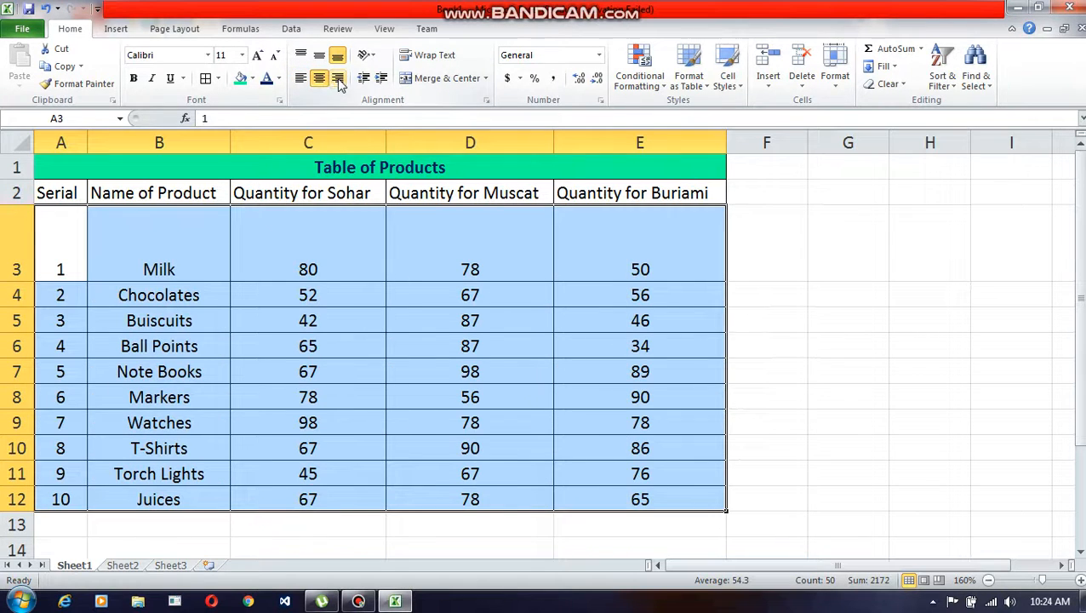
{"action": "left_click", "coordinate": [338, 79]}
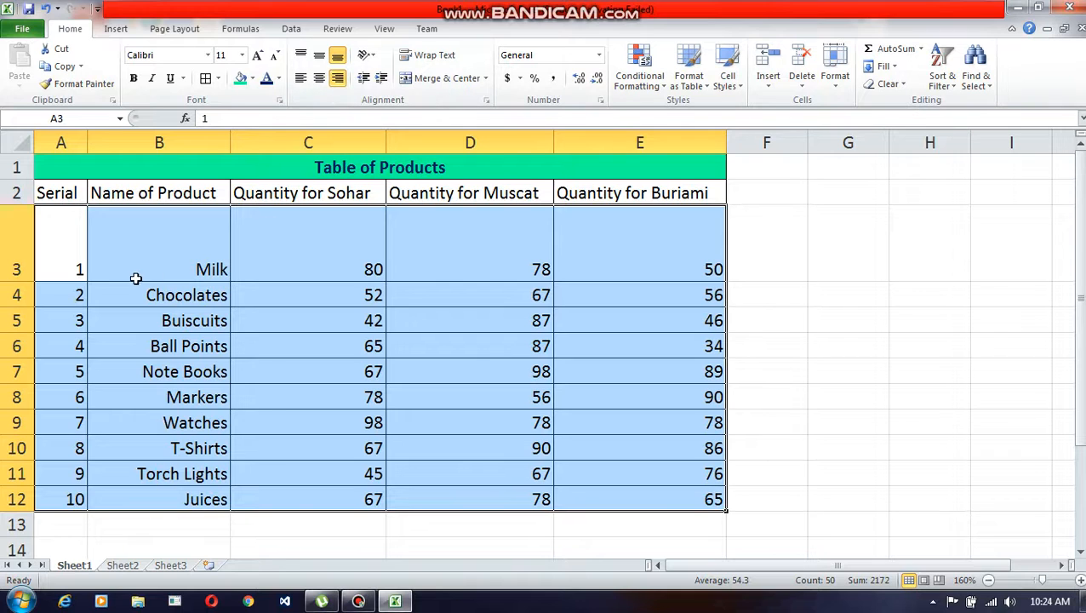
Step: Auto-fit the height of row 3 to its contents
{"action": "left_click", "coordinate": [82, 294]}
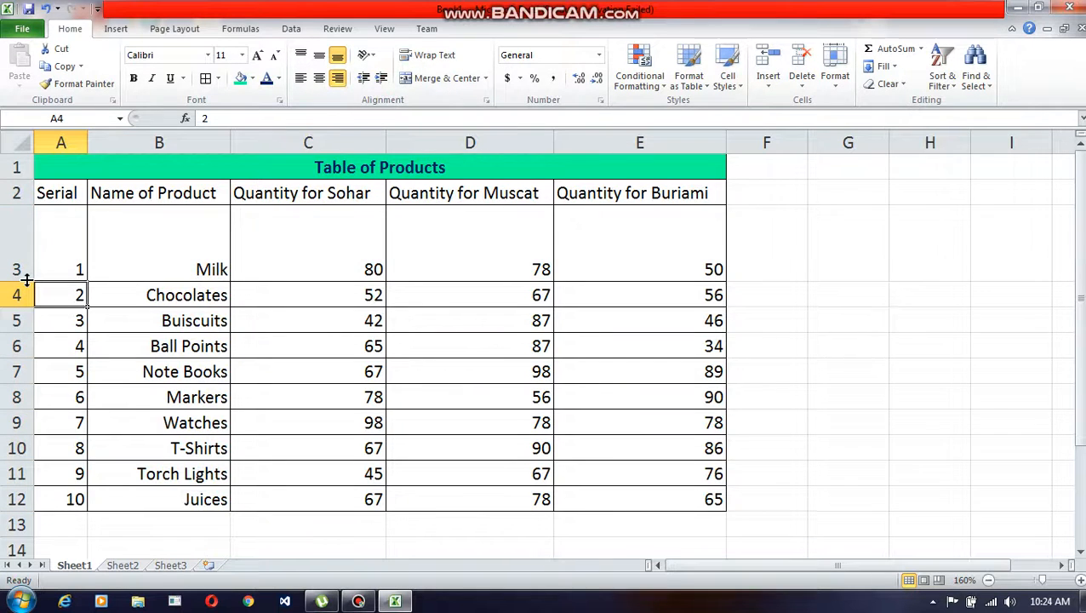
{"action": "double_click", "coordinate": [26, 281]}
{"action": "left_click", "coordinate": [389, 298]}
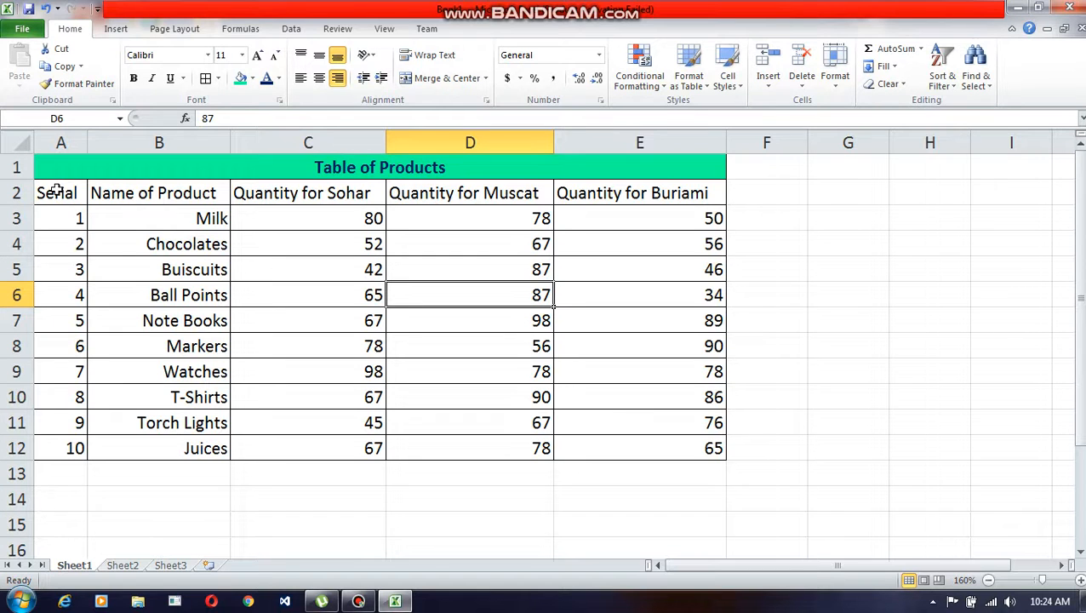
{"action": "left_click", "coordinate": [359, 601]}
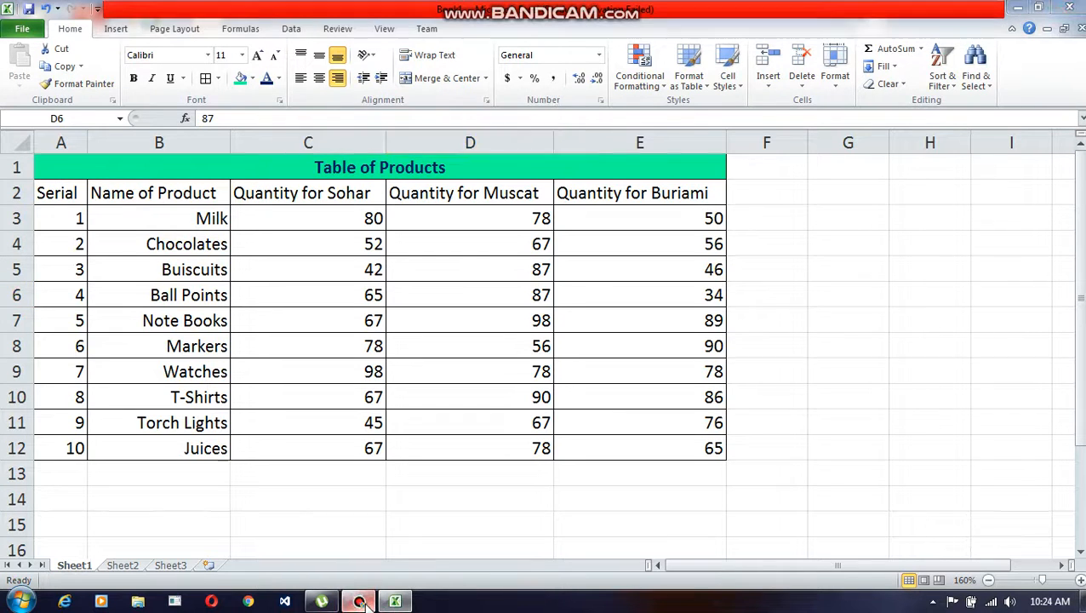
{"action": "left_click", "coordinate": [359, 601]}
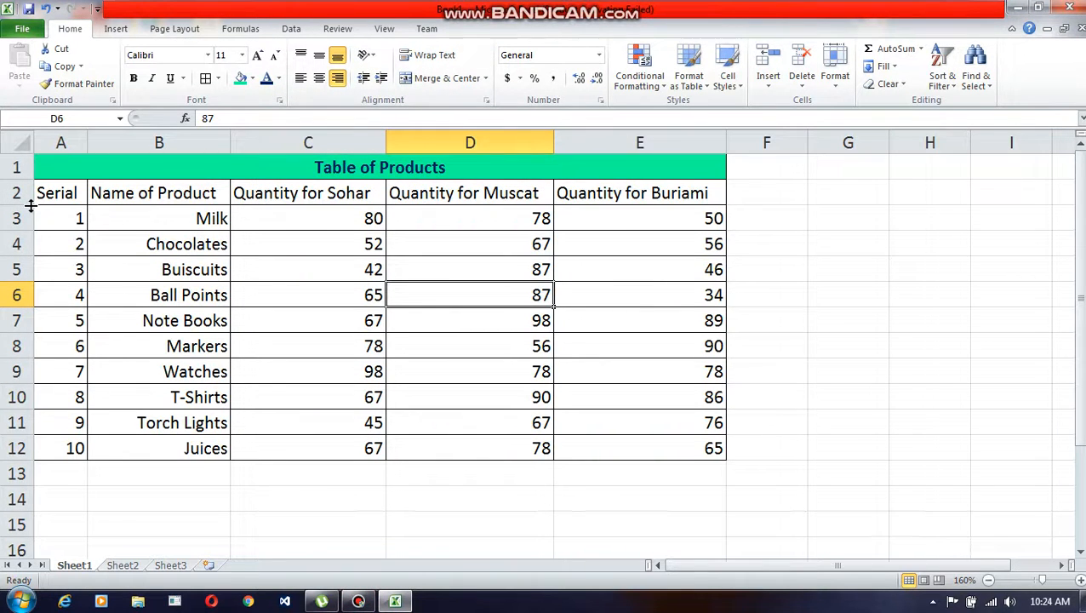
Step: Make header row 2 about five times taller and angle the headings in A2:E2 counterclockwise
{"action": "left_click_drag", "start_coordinate": [30, 206], "coordinate": [23, 315]}
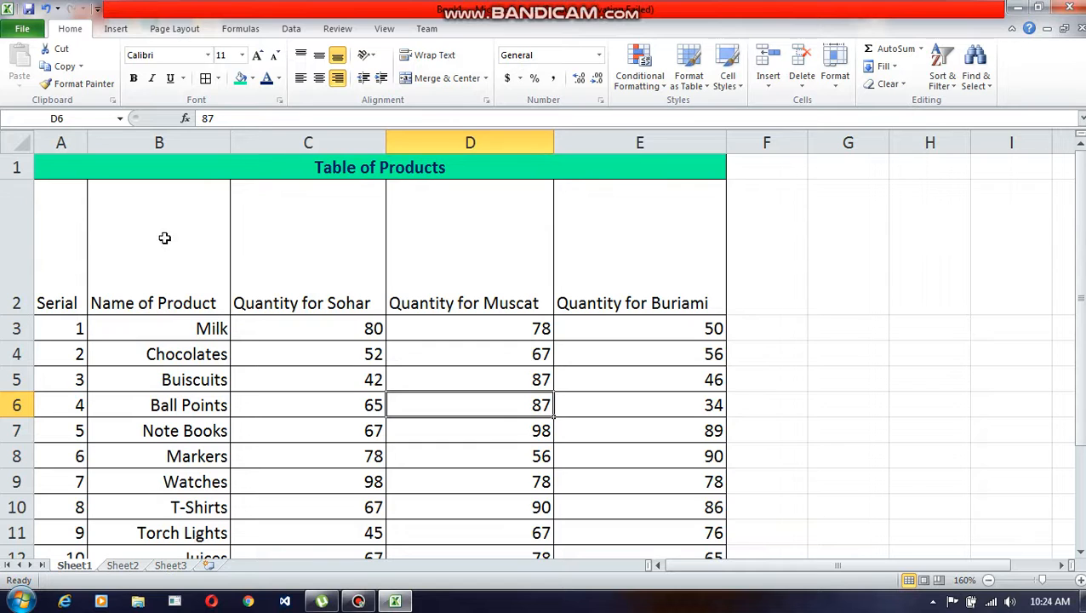
{"action": "left_click_drag", "start_coordinate": [71, 249], "coordinate": [608, 266]}
{"action": "left_click", "coordinate": [371, 58]}
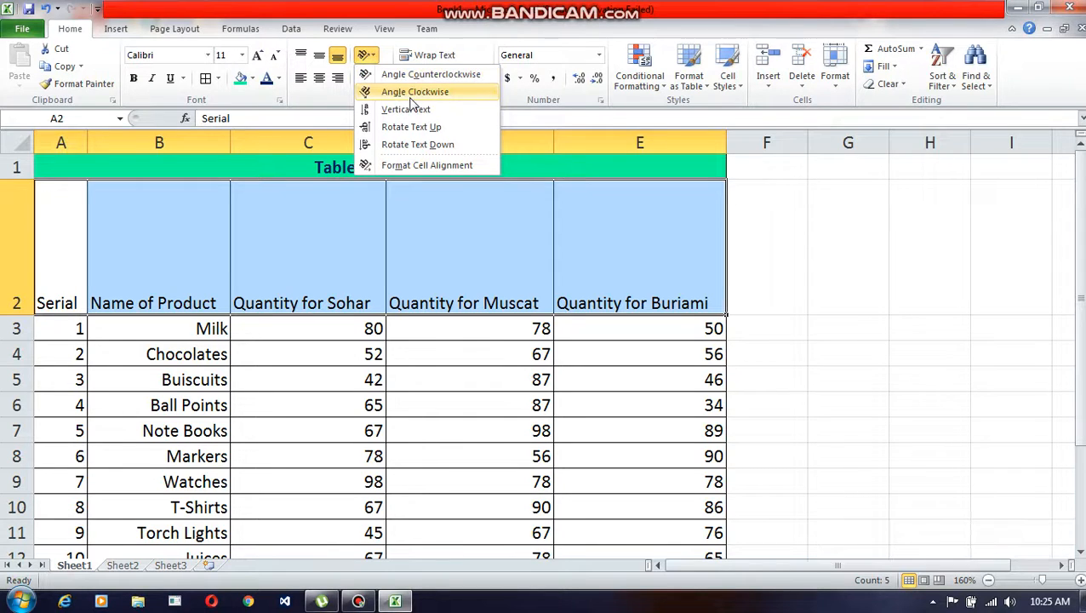
{"action": "left_click", "coordinate": [412, 77]}
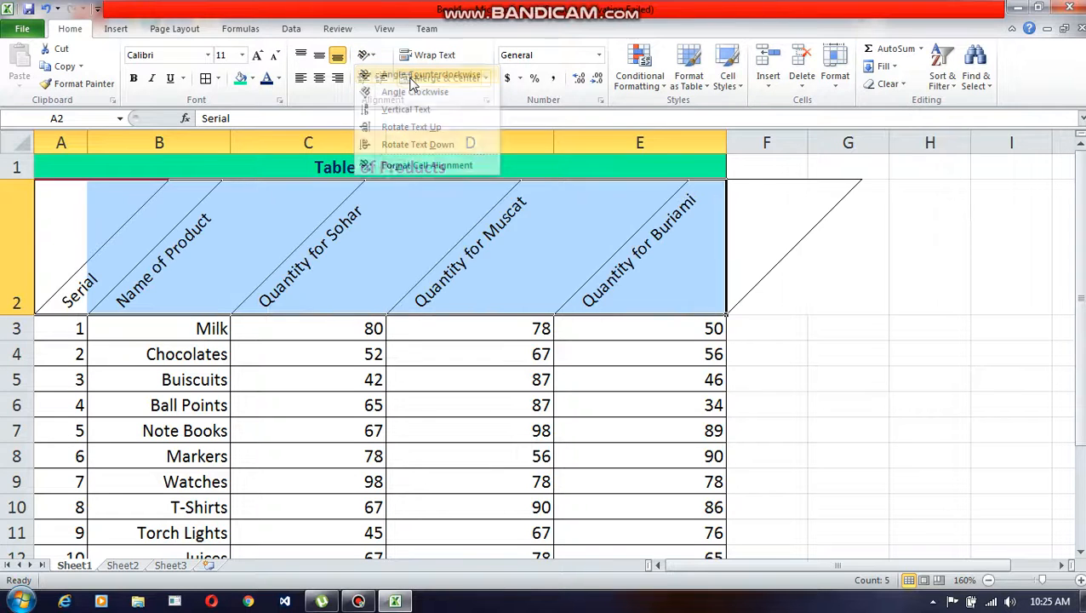
Step: Try the Angle Clockwise, Vertical Text, Rotate Text Up and Rotate Text Down orientations on the headings in A2:E2
{"action": "left_click", "coordinate": [364, 58]}
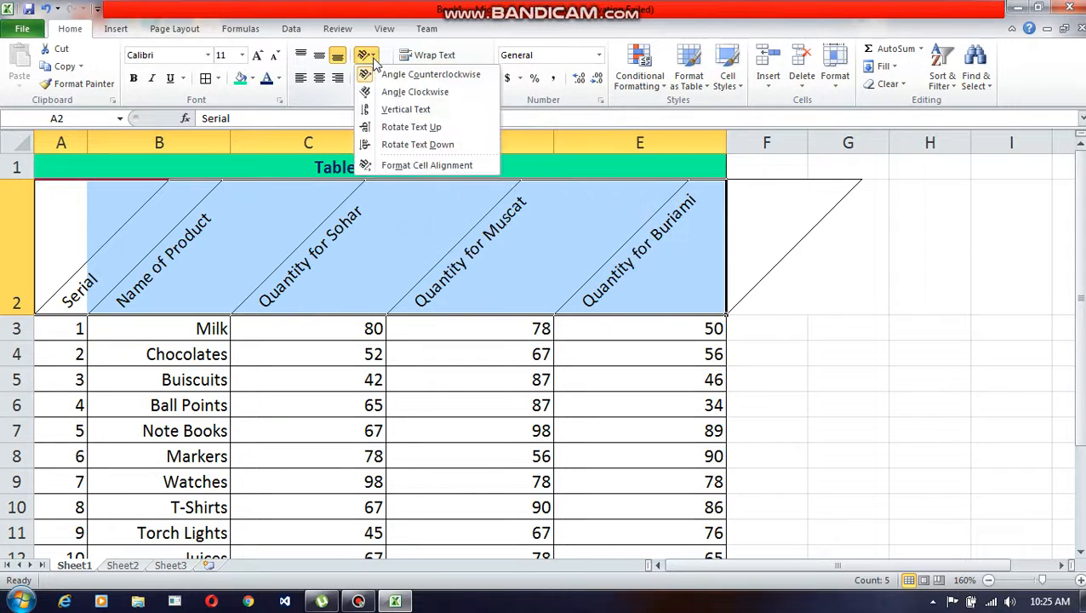
{"action": "left_click", "coordinate": [414, 92]}
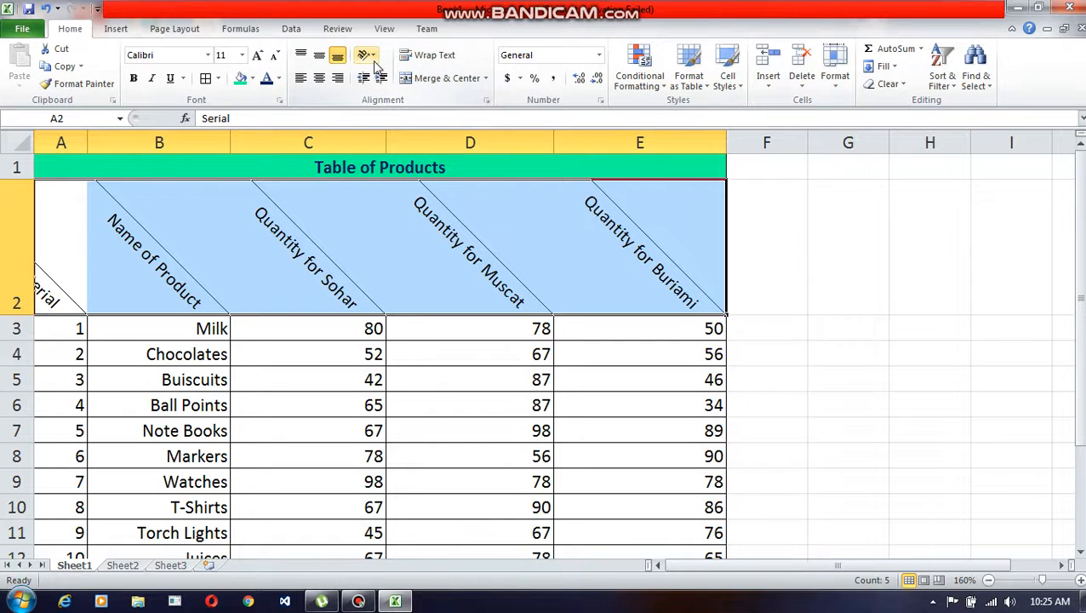
{"action": "left_click", "coordinate": [372, 57]}
{"action": "left_click", "coordinate": [383, 111]}
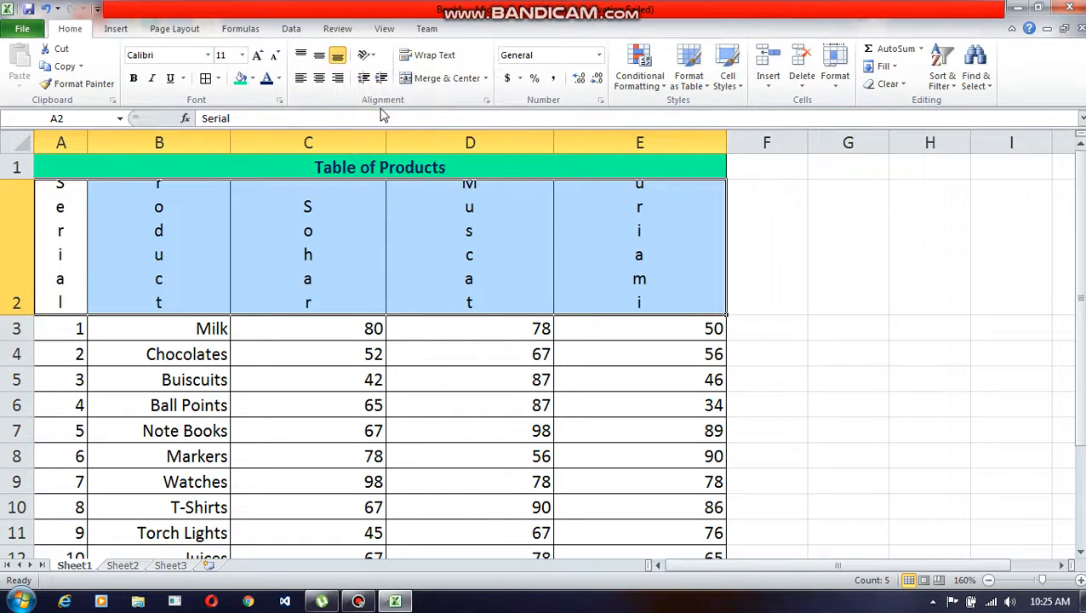
{"action": "left_click", "coordinate": [367, 56]}
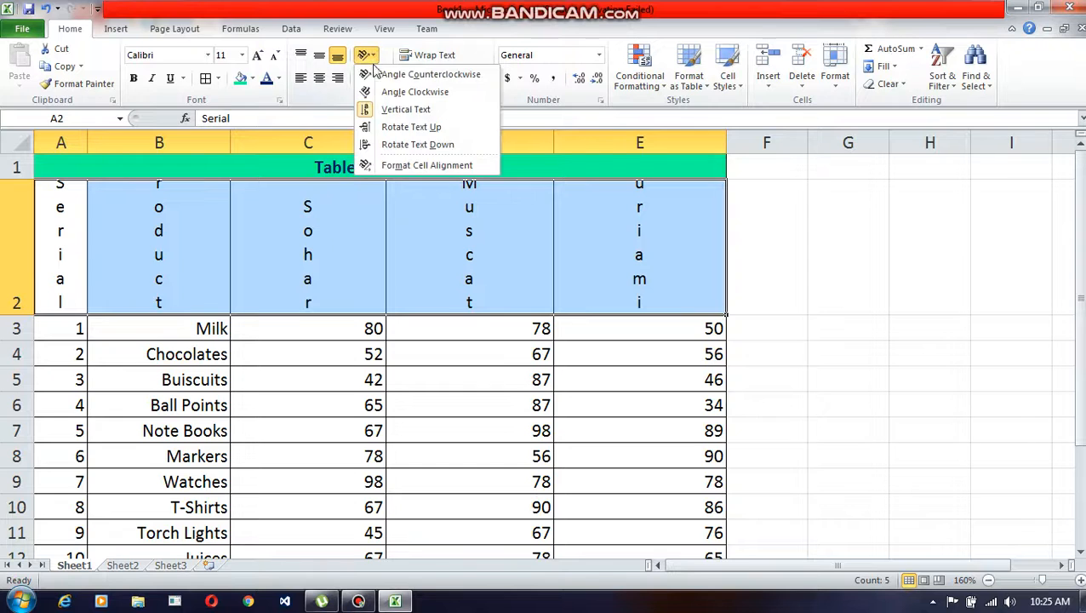
{"action": "left_click", "coordinate": [385, 128]}
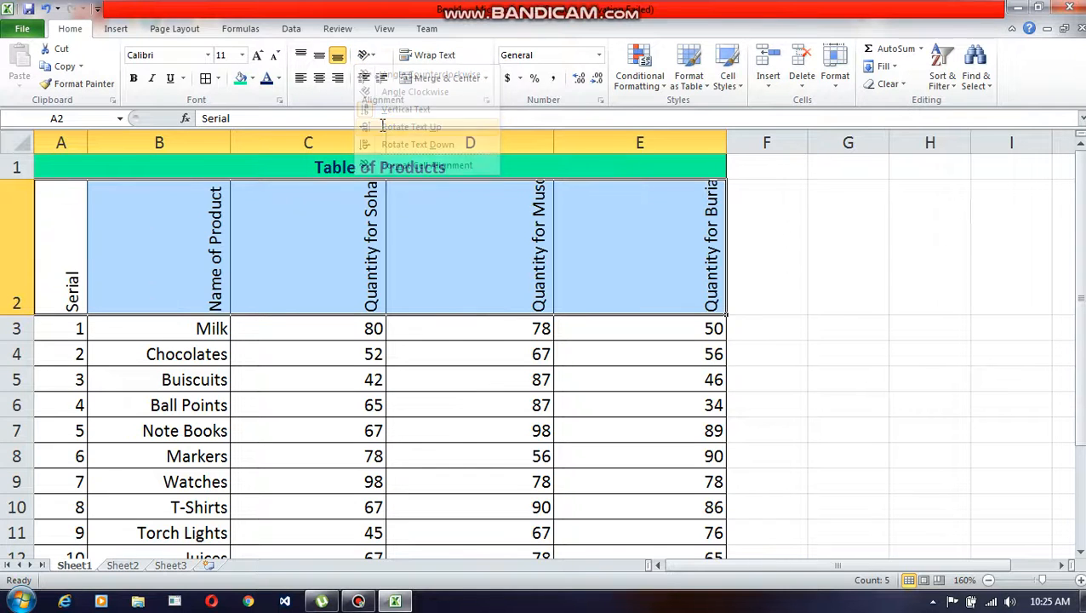
{"action": "left_click", "coordinate": [371, 58]}
{"action": "left_click", "coordinate": [380, 147]}
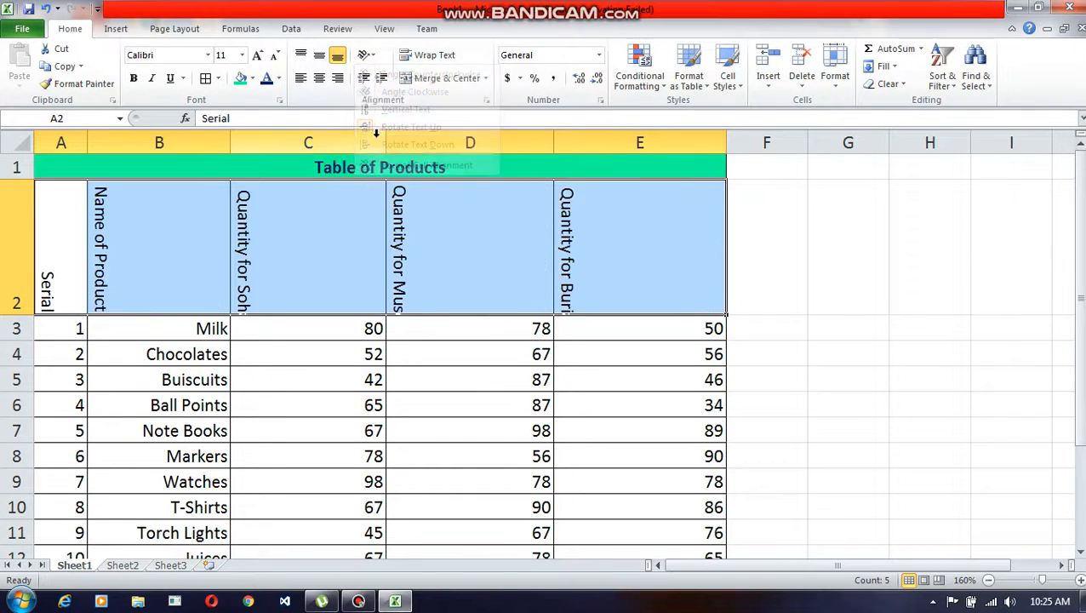
Step: Reset the orientation of the A2:E2 headings to 0 degrees in Format Cells, then raise it to a slight upward custom angle and apply it
{"action": "left_click", "coordinate": [366, 56]}
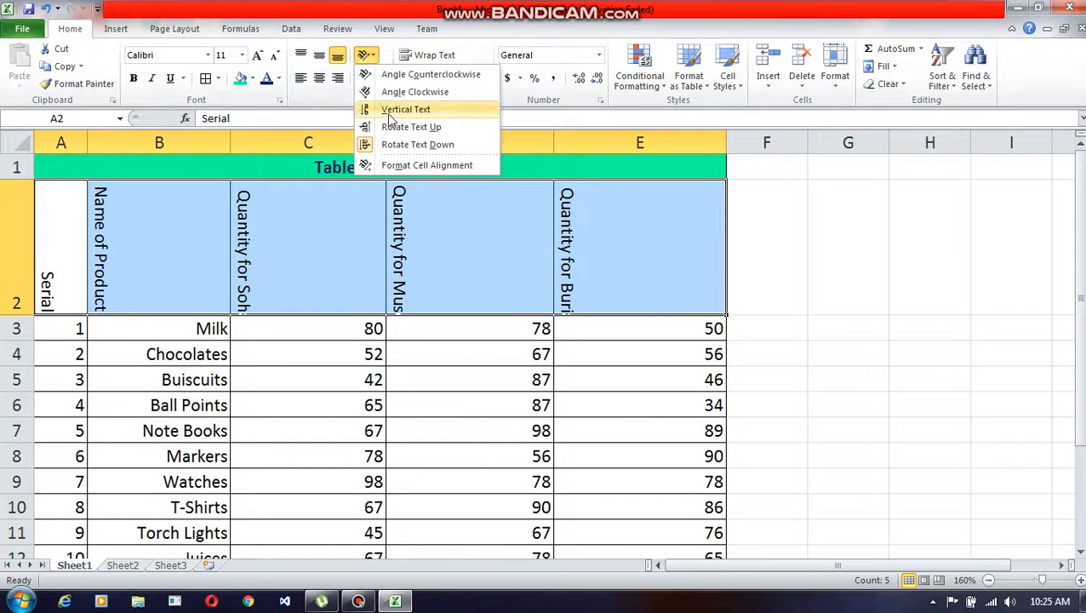
{"action": "left_click", "coordinate": [405, 167]}
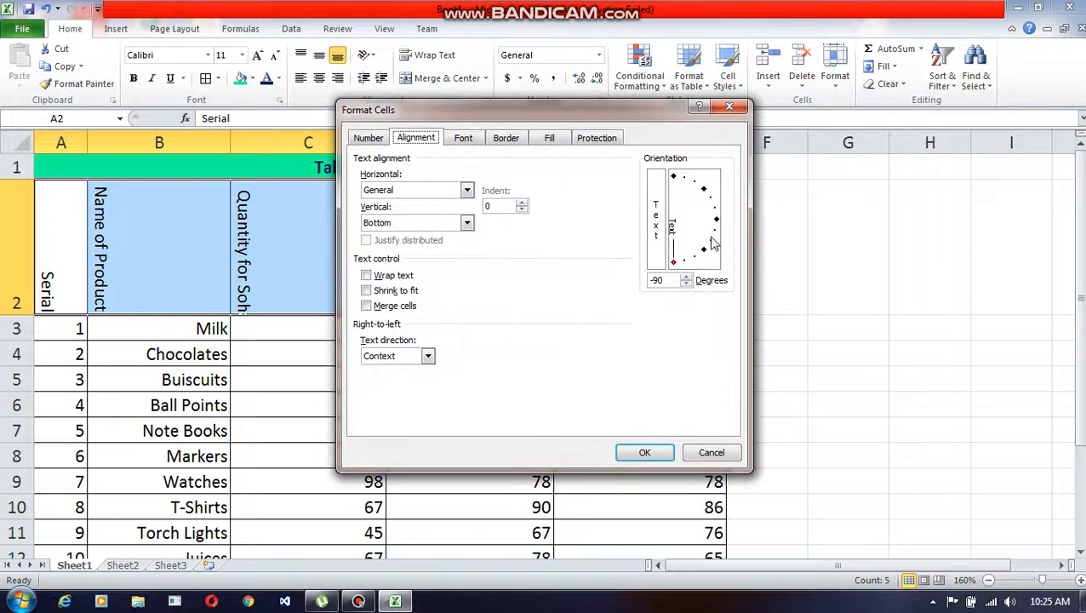
{"action": "left_click", "coordinate": [716, 221]}
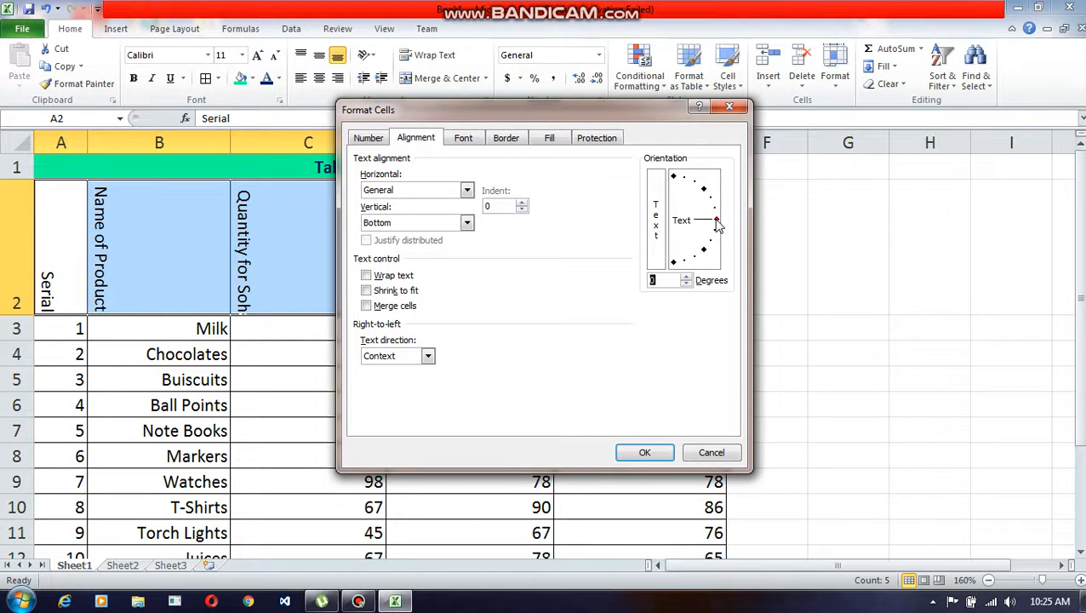
{"action": "left_click", "coordinate": [688, 276]}
{"action": "left_click", "coordinate": [688, 276]}
{"action": "left_click", "coordinate": [687, 277]}
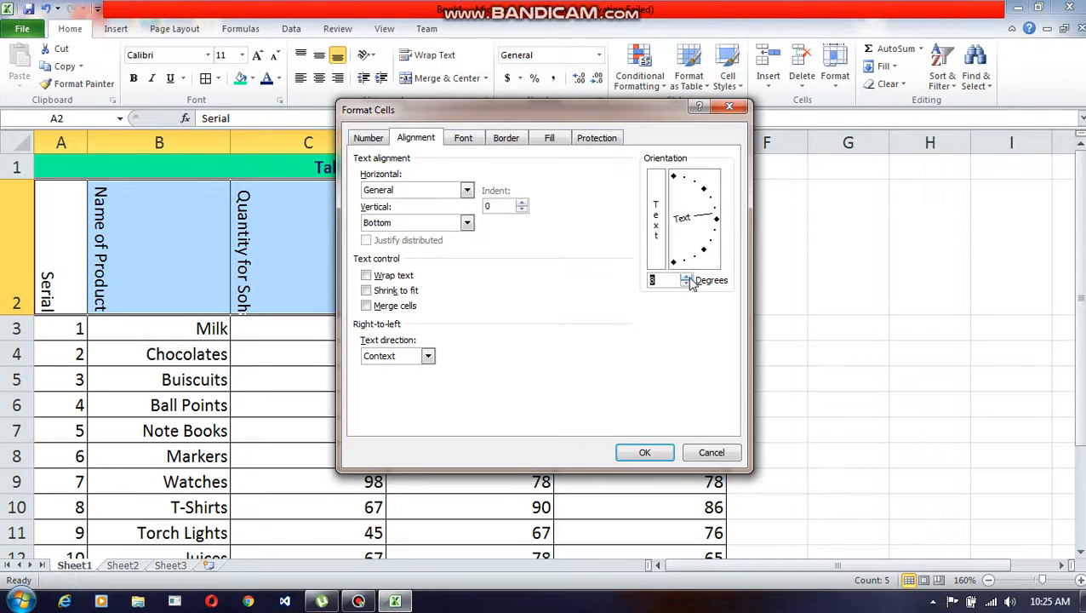
{"action": "left_click", "coordinate": [686, 276]}
{"action": "left_click", "coordinate": [686, 277]}
{"action": "left_click", "coordinate": [686, 277]}
{"action": "left_click", "coordinate": [686, 276]}
{"action": "left_click", "coordinate": [686, 277]}
{"action": "left_click", "coordinate": [687, 277]}
{"action": "left_click", "coordinate": [647, 452]}
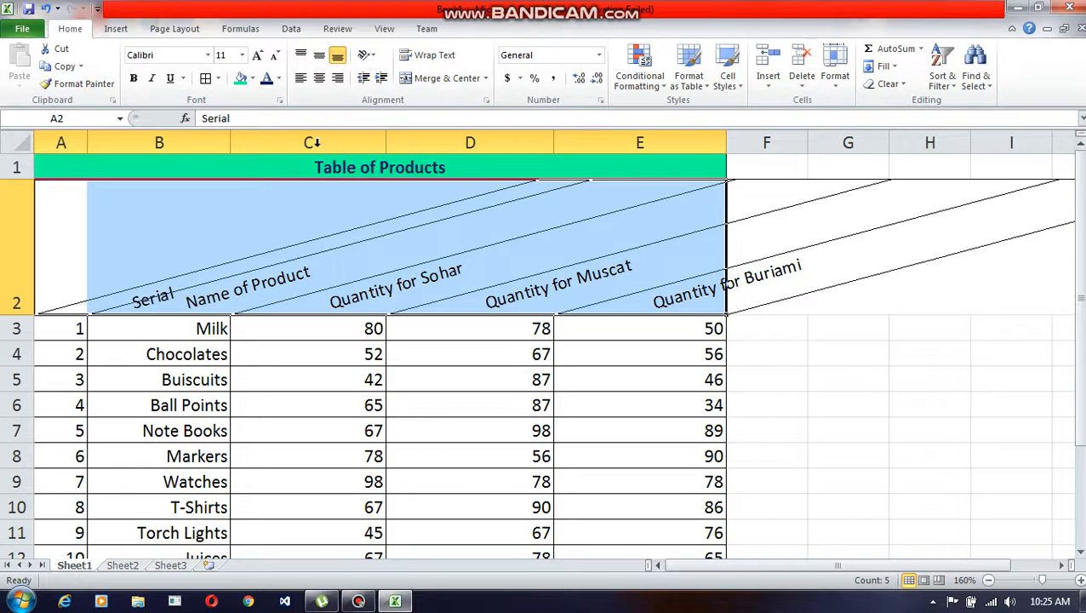
Step: Reset the orientation of the A2:E2 headings to 0 degrees and auto-fit the height of row 2
{"action": "left_click", "coordinate": [372, 57]}
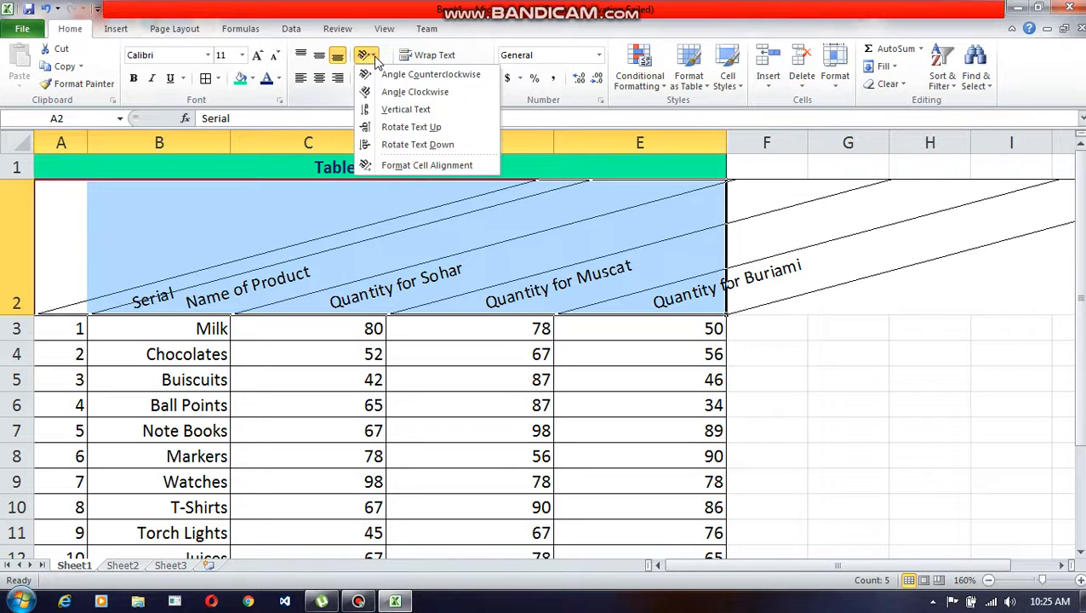
{"action": "left_click", "coordinate": [394, 166]}
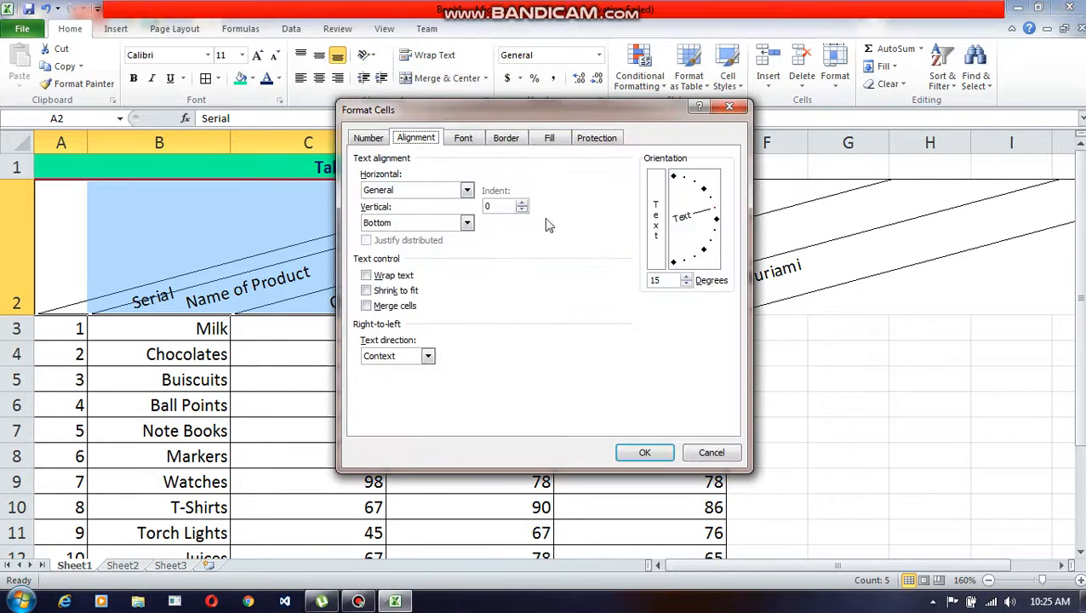
{"action": "left_click", "coordinate": [717, 222]}
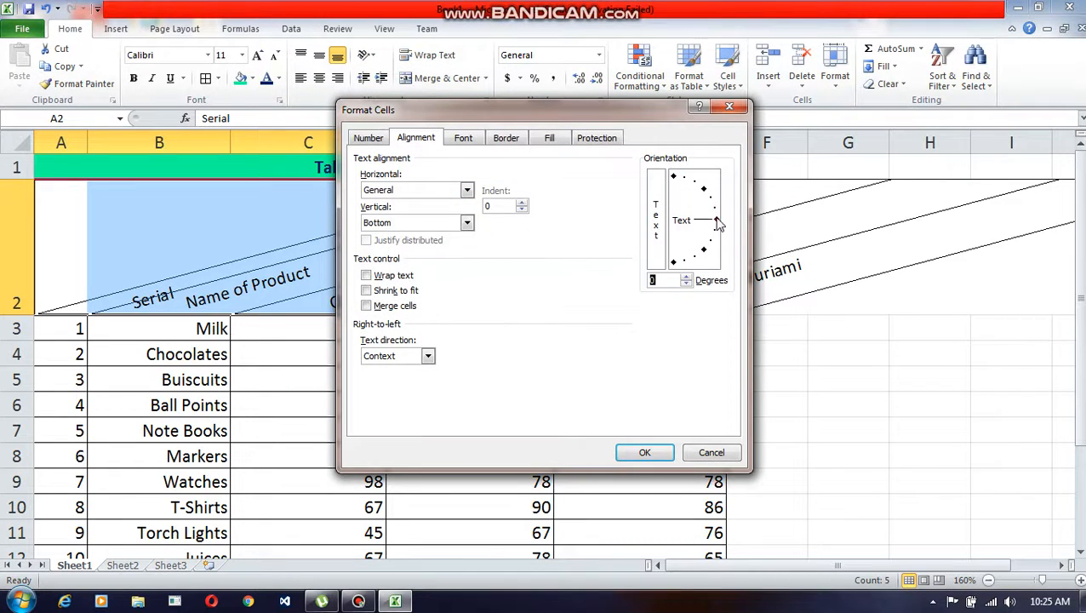
{"action": "left_click", "coordinate": [687, 284]}
{"action": "left_click", "coordinate": [688, 283]}
{"action": "left_click", "coordinate": [687, 278]}
{"action": "left_click", "coordinate": [638, 452]}
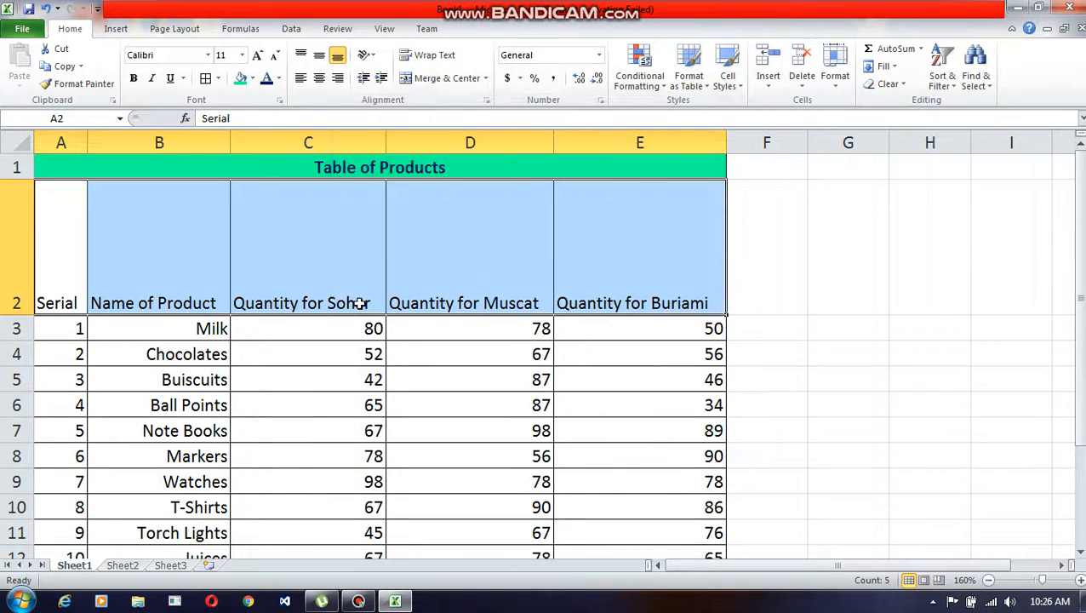
{"action": "left_click", "coordinate": [179, 383]}
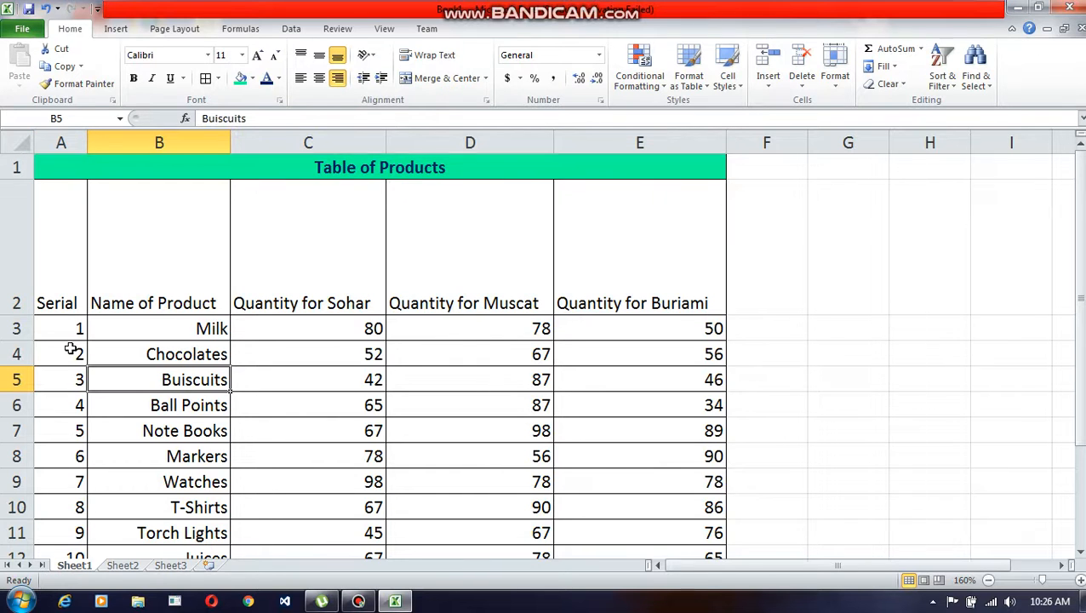
{"action": "double_click", "coordinate": [27, 315]}
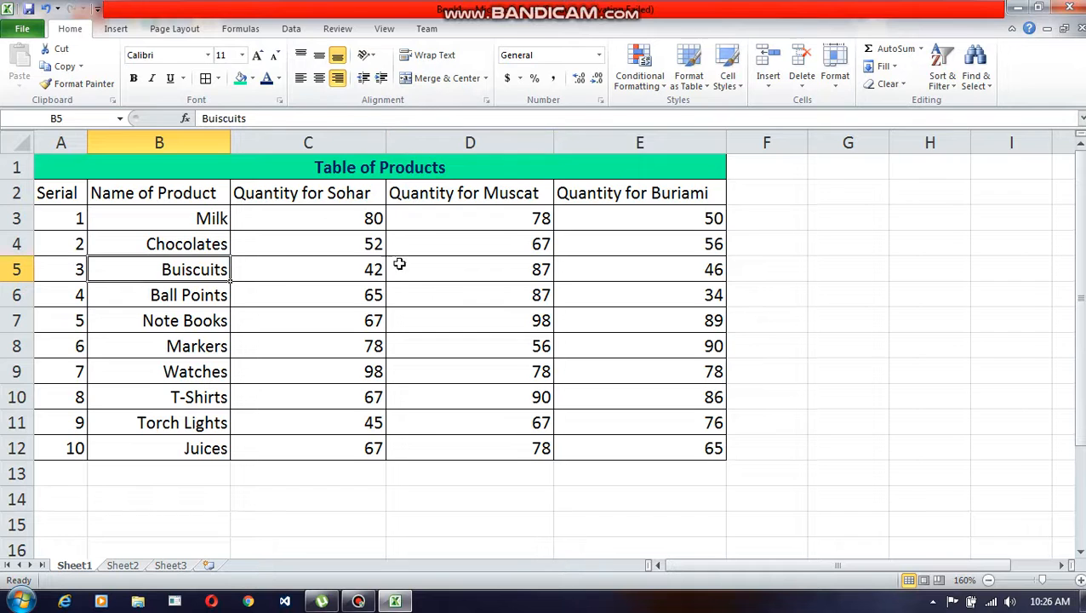
Step: Toggle Merge & Center off and back on for the Table of Products title across A1:E1
{"action": "left_click", "coordinate": [352, 169]}
{"action": "left_click", "coordinate": [440, 76]}
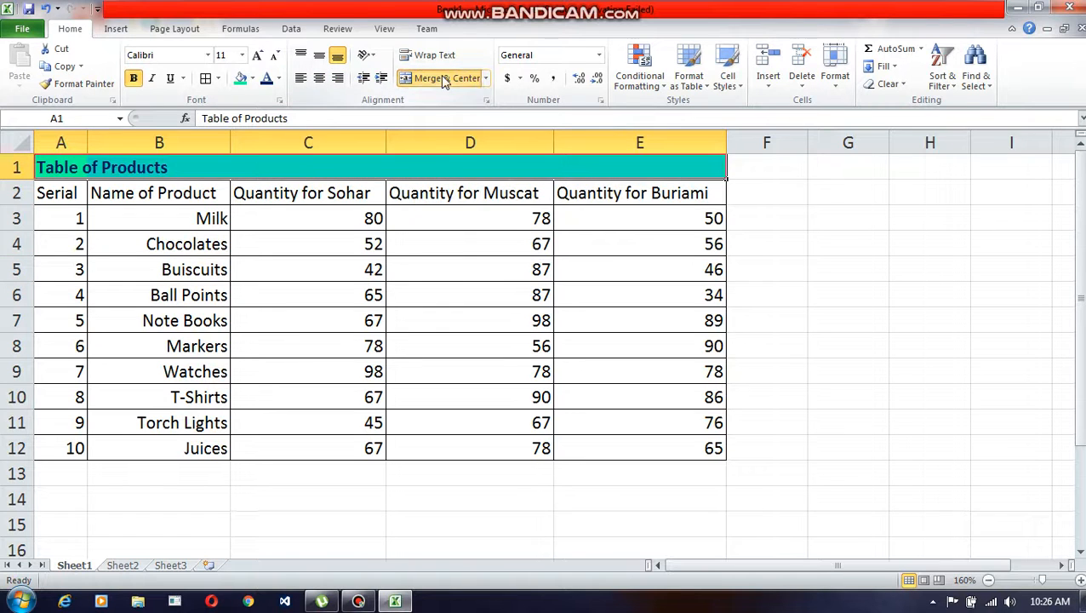
{"action": "left_click", "coordinate": [441, 77]}
{"action": "left_click", "coordinate": [441, 76]}
{"action": "left_click", "coordinate": [441, 76]}
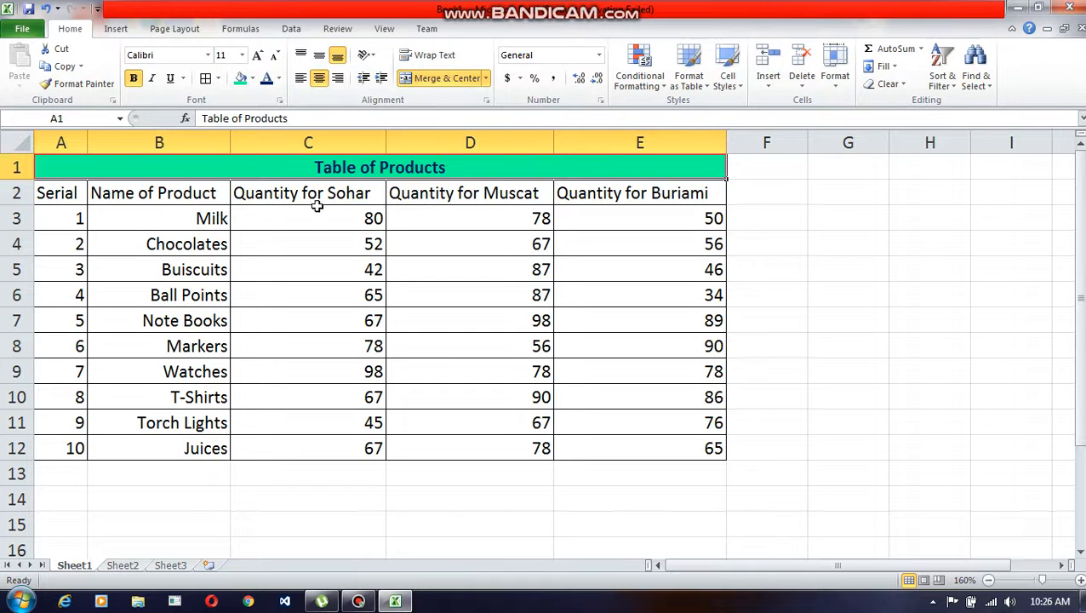
Step: Narrow column B below the width of its heading and auto-fit it back to its contents
{"action": "left_click_drag", "start_coordinate": [230, 143], "coordinate": [188, 143]}
{"action": "left_click", "coordinate": [166, 194]}
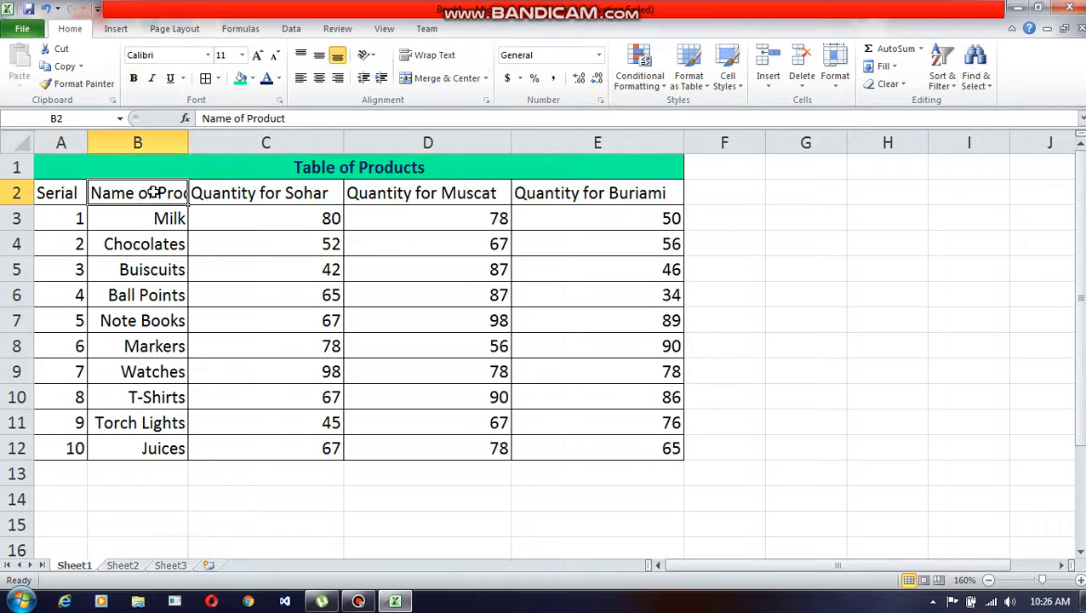
{"action": "double_click", "coordinate": [190, 144]}
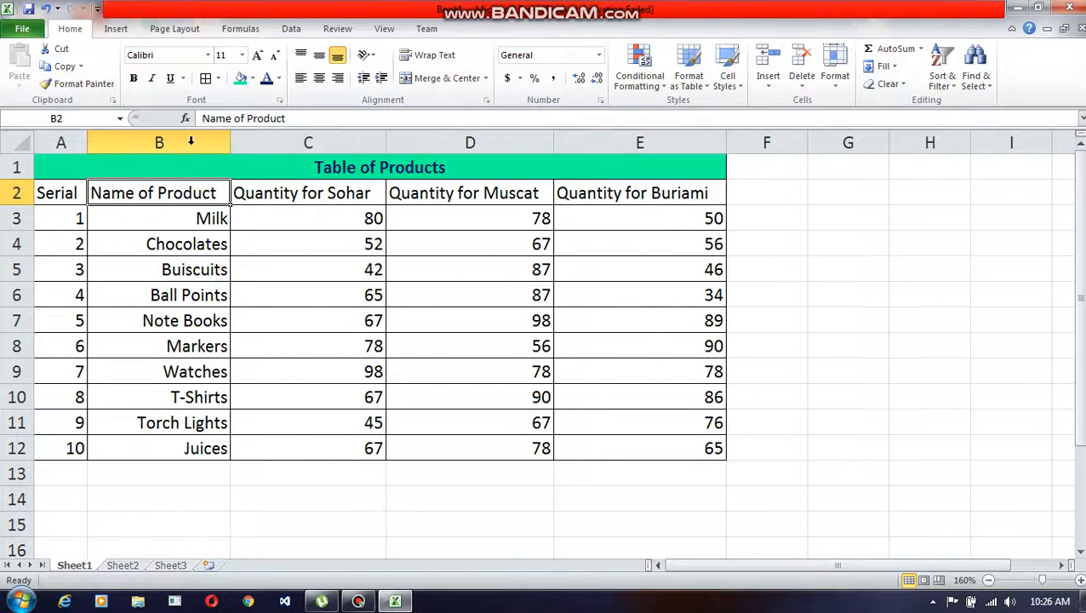
Step: Try Wrap Text on the B2 heading in a narrowed column B, undo the wrapping and auto-fit the column
{"action": "left_click_drag", "start_coordinate": [227, 143], "coordinate": [167, 143]}
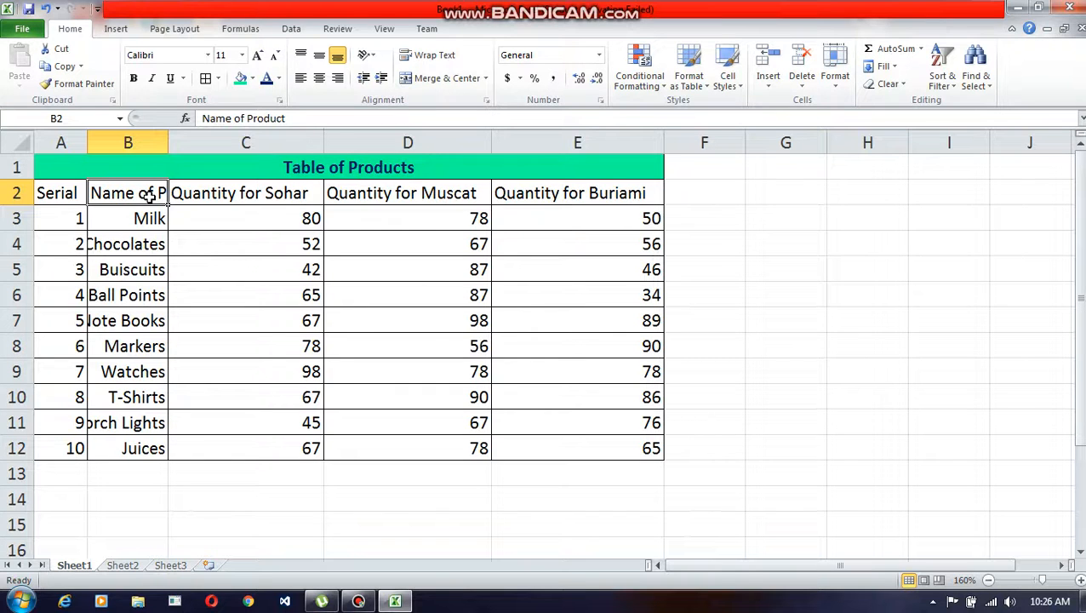
{"action": "left_click", "coordinate": [435, 58]}
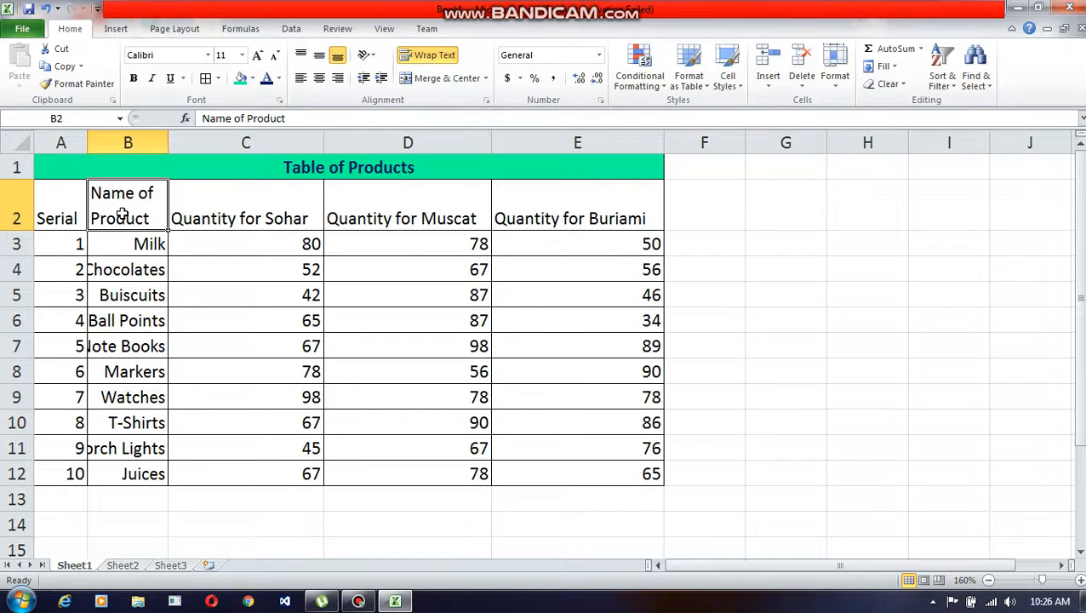
{"action": "key", "text": "ctrl+z"}
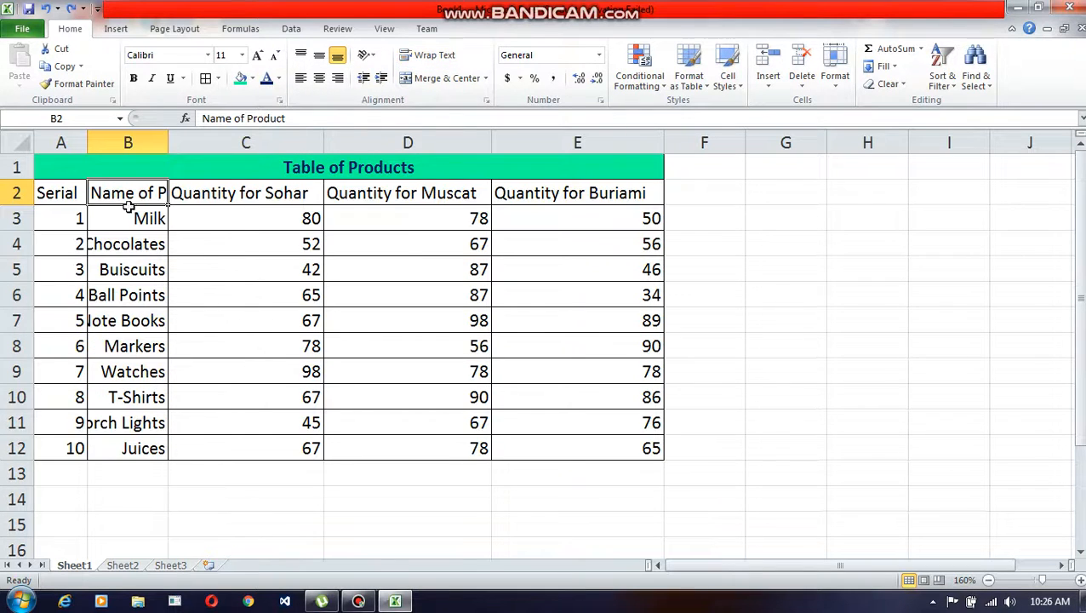
{"action": "double_click", "coordinate": [169, 142]}
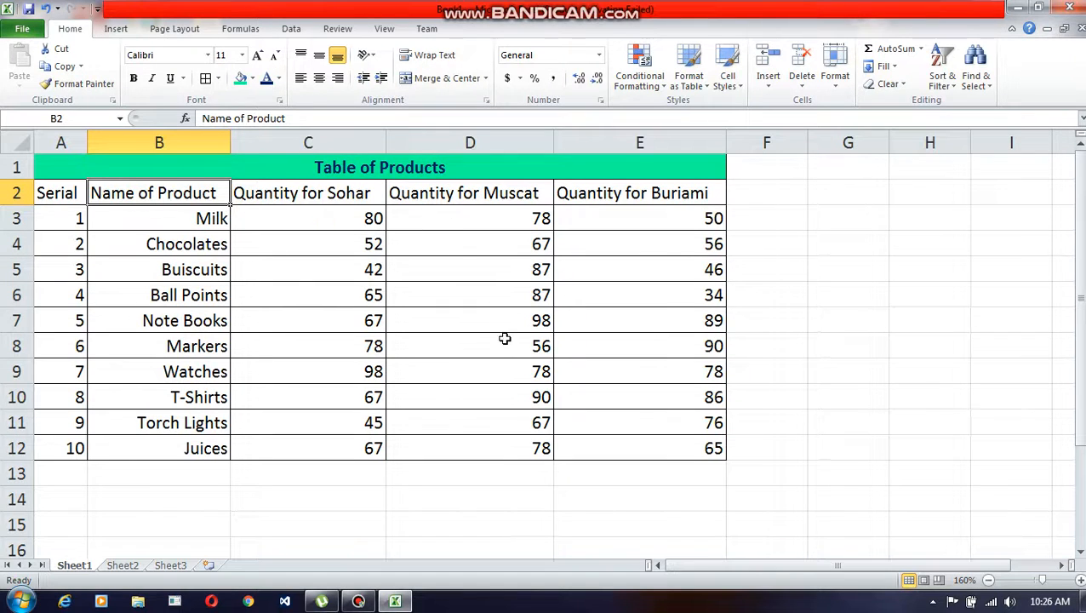
{"action": "left_click", "coordinate": [359, 601]}
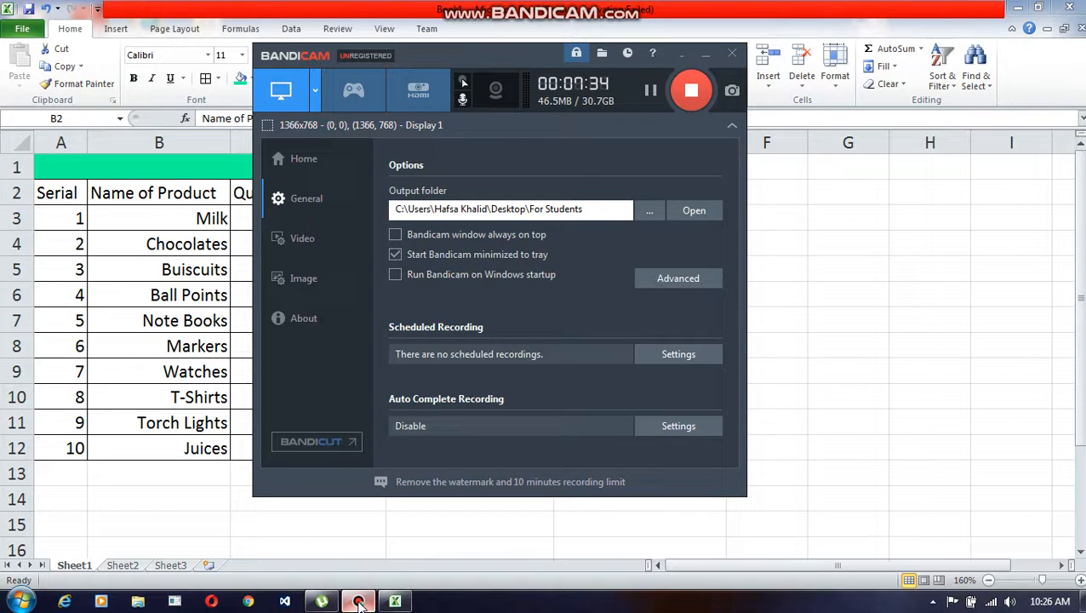
{"action": "left_click", "coordinate": [358, 602]}
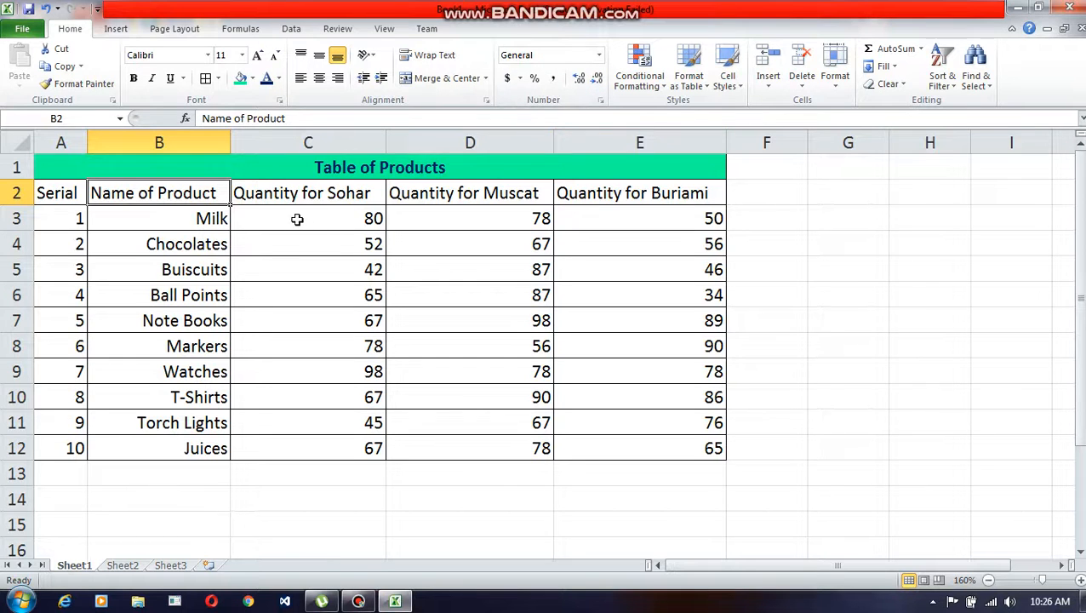
Step: Try the Number and Currency formats on the quantities in C3:E12
{"action": "left_click_drag", "start_coordinate": [295, 218], "coordinate": [619, 444]}
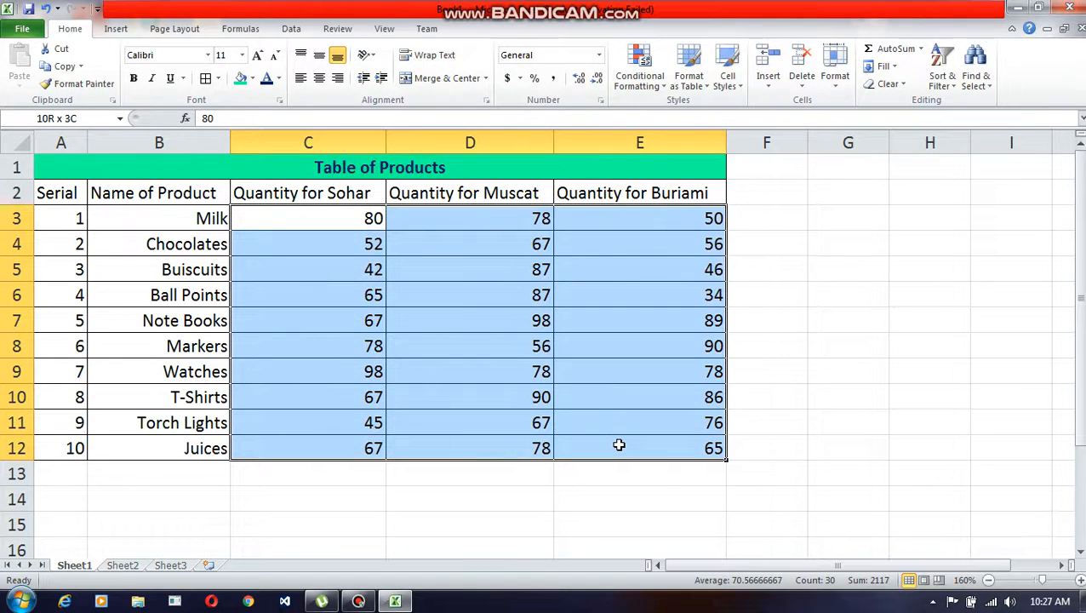
{"action": "left_click", "coordinate": [599, 55]}
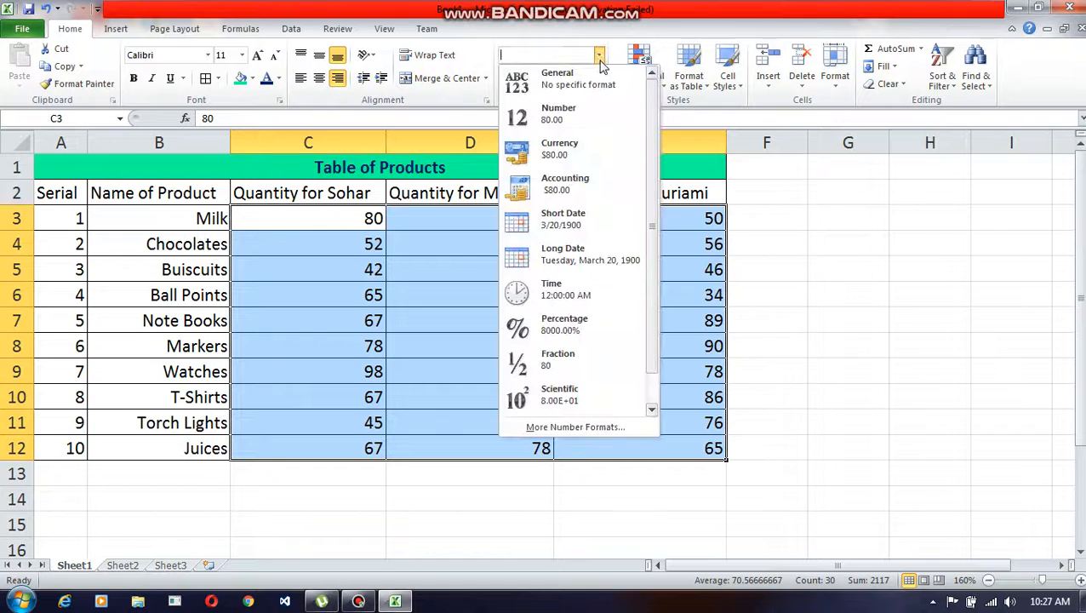
{"action": "left_click", "coordinate": [577, 125]}
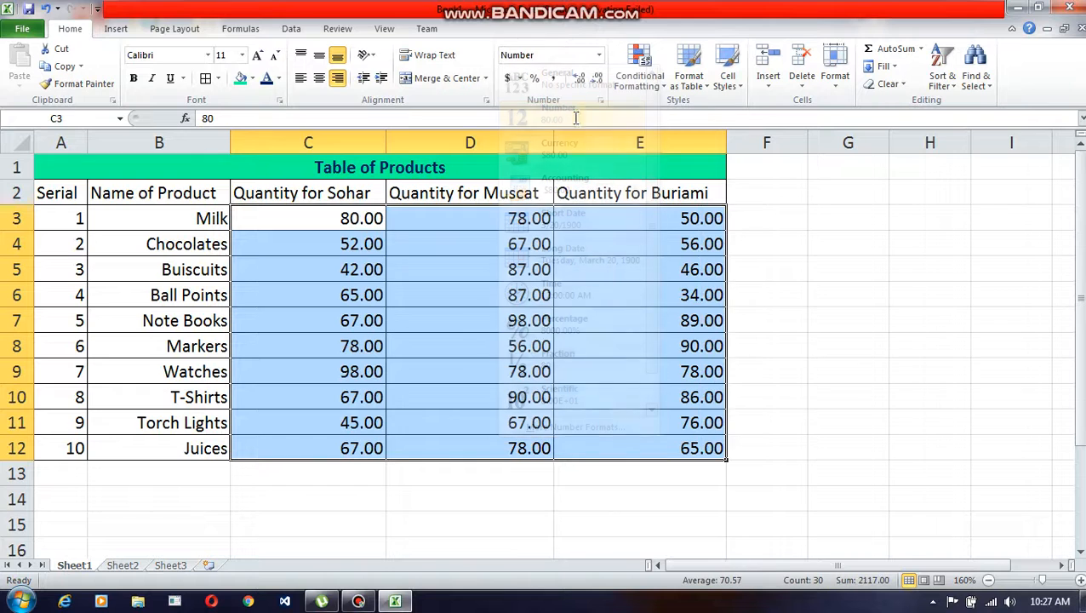
{"action": "left_click", "coordinate": [598, 54]}
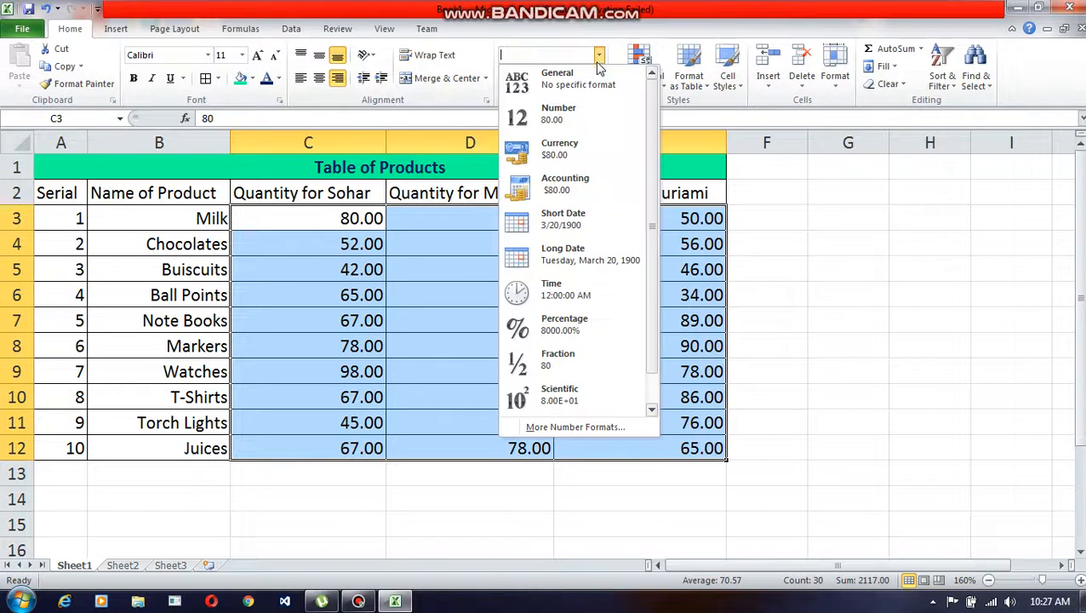
{"action": "left_click", "coordinate": [561, 153]}
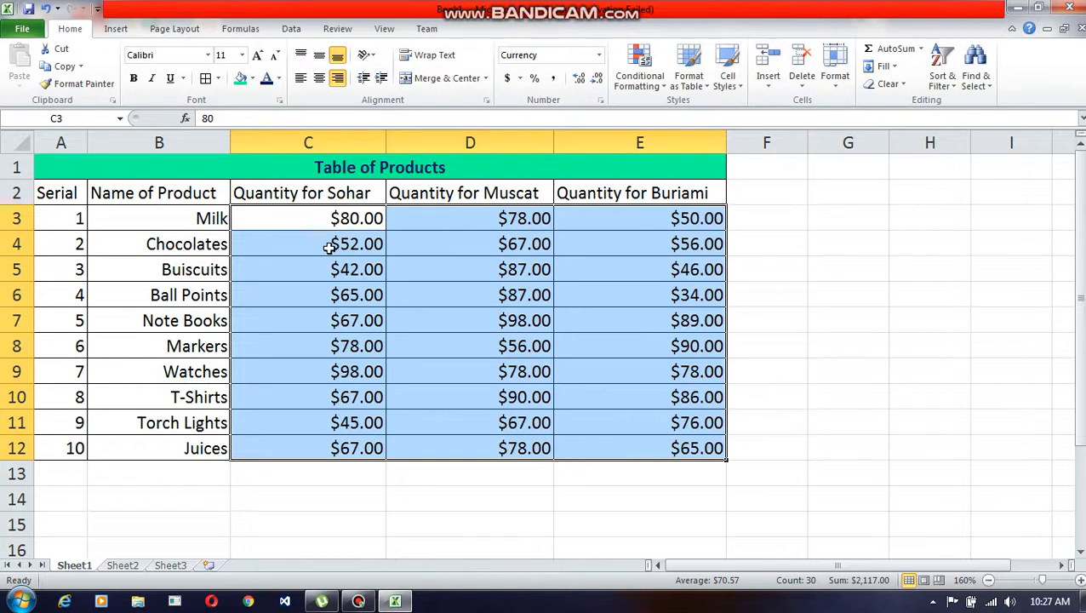
Step: Apply the Accounting format with the OMR symbol and 2 decimal places to the quantities in C3:E12
{"action": "left_click", "coordinate": [521, 79]}
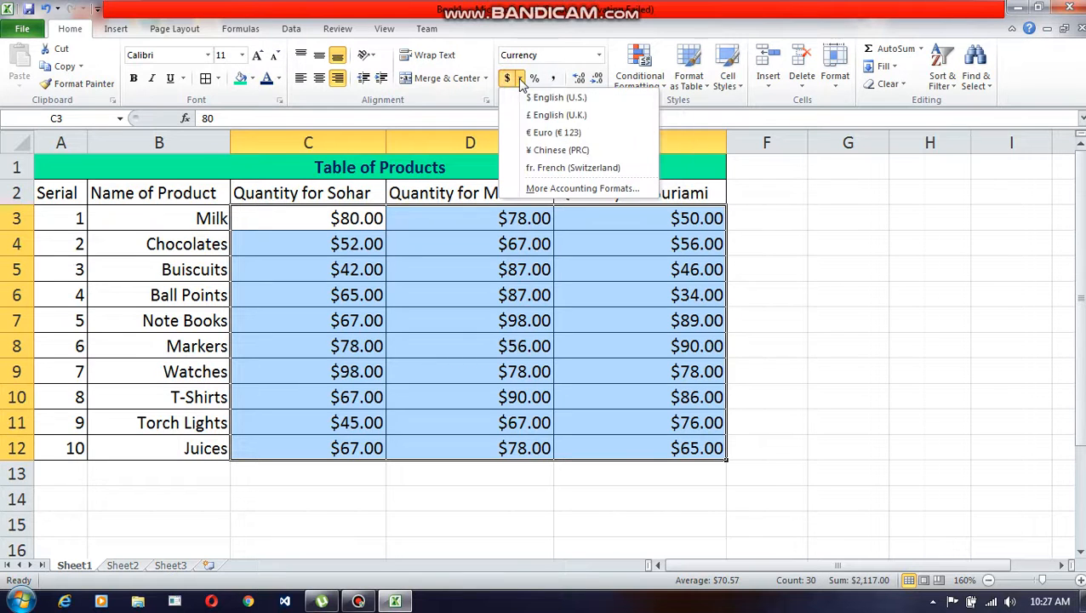
{"action": "left_click", "coordinate": [534, 190]}
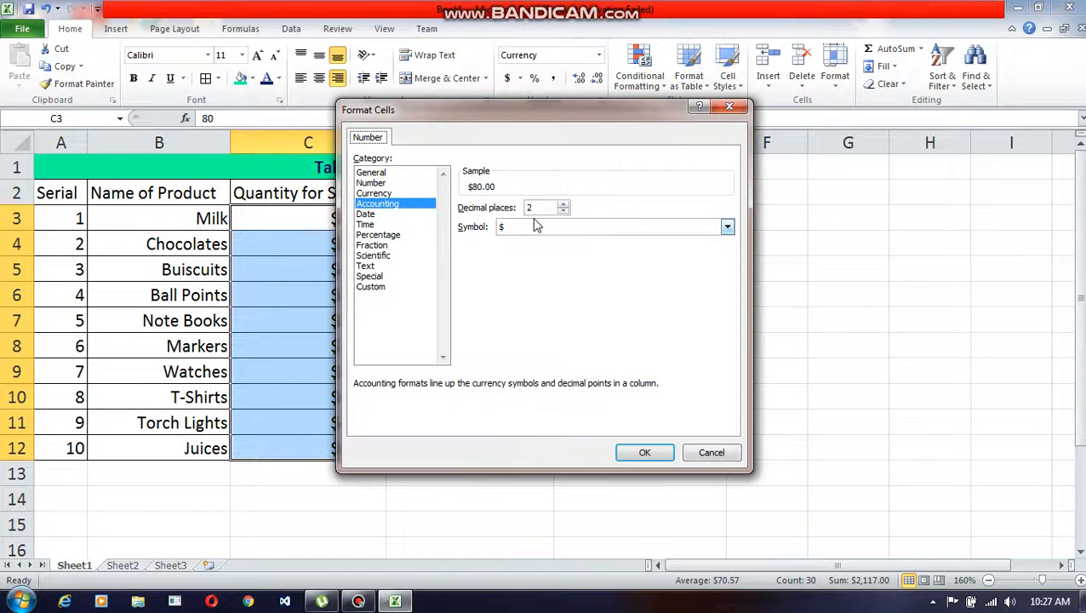
{"action": "left_click", "coordinate": [727, 228]}
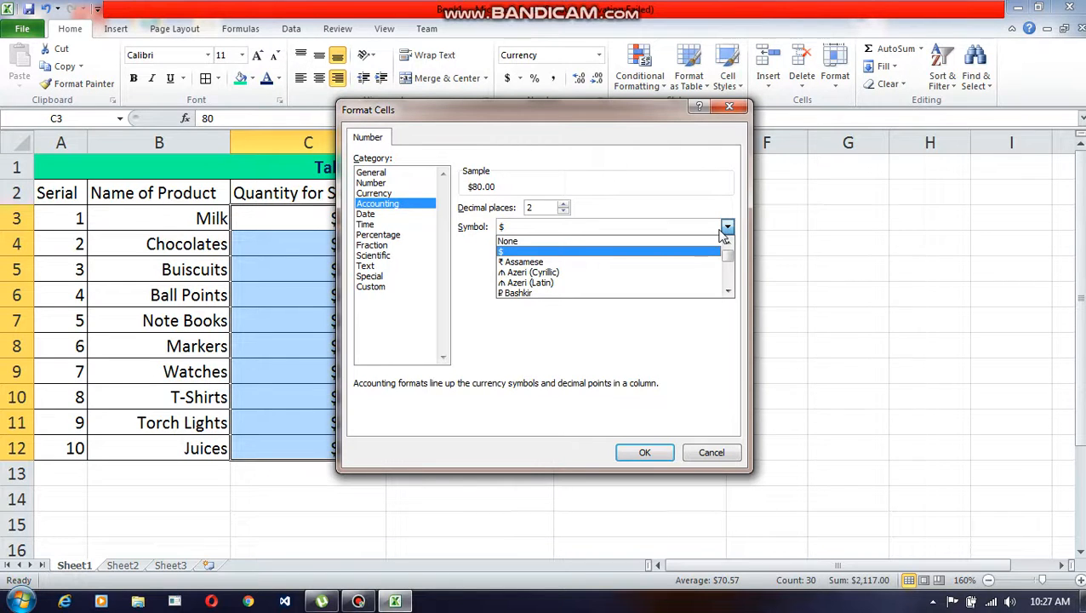
{"action": "key", "text": "o"}
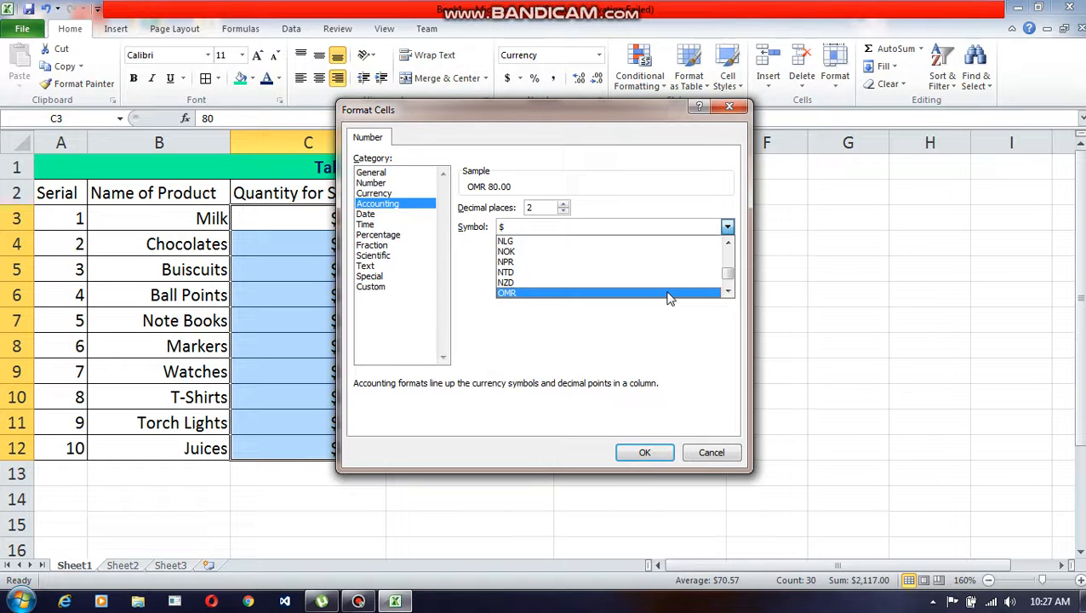
{"action": "left_click", "coordinate": [669, 293]}
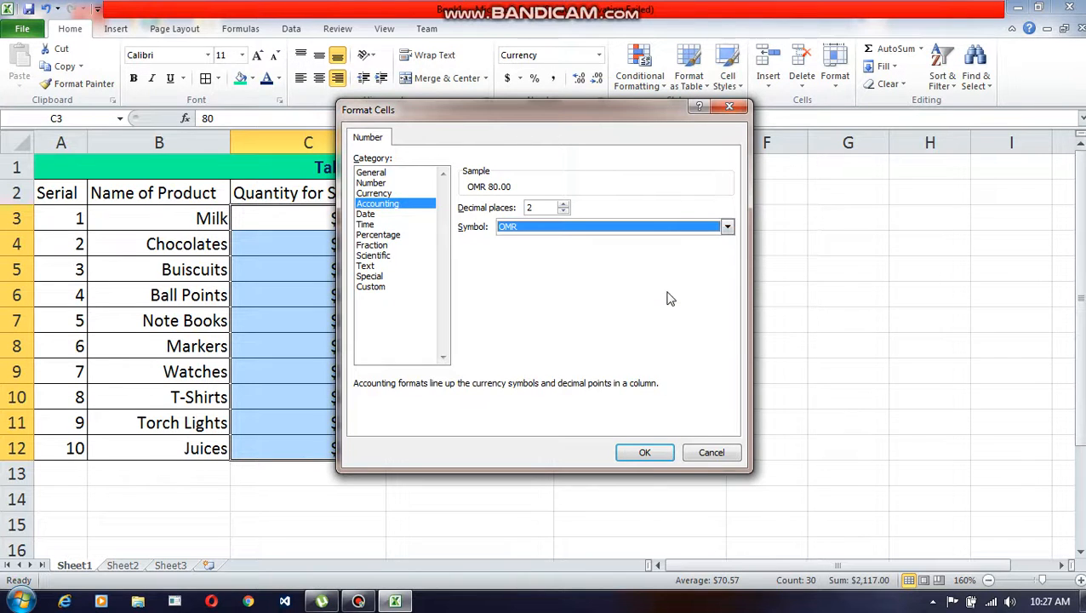
{"action": "left_click", "coordinate": [645, 453]}
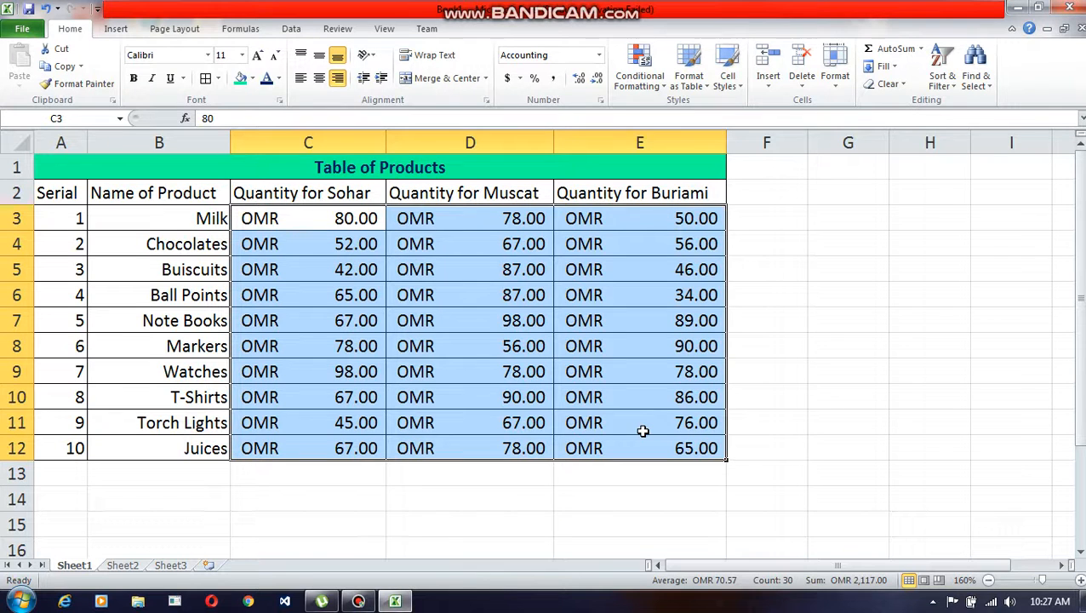
Step: Undo the OMR accounting format and return the quantities in C3:E12 to the General format
{"action": "key", "text": "ctrl+shift+4"}
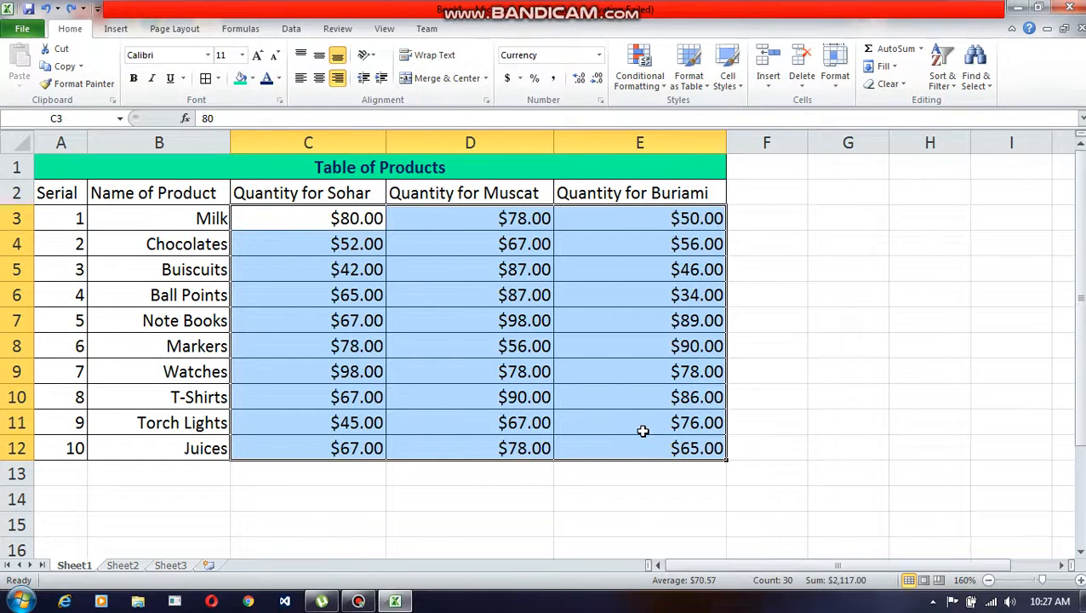
{"action": "left_click", "coordinate": [599, 55]}
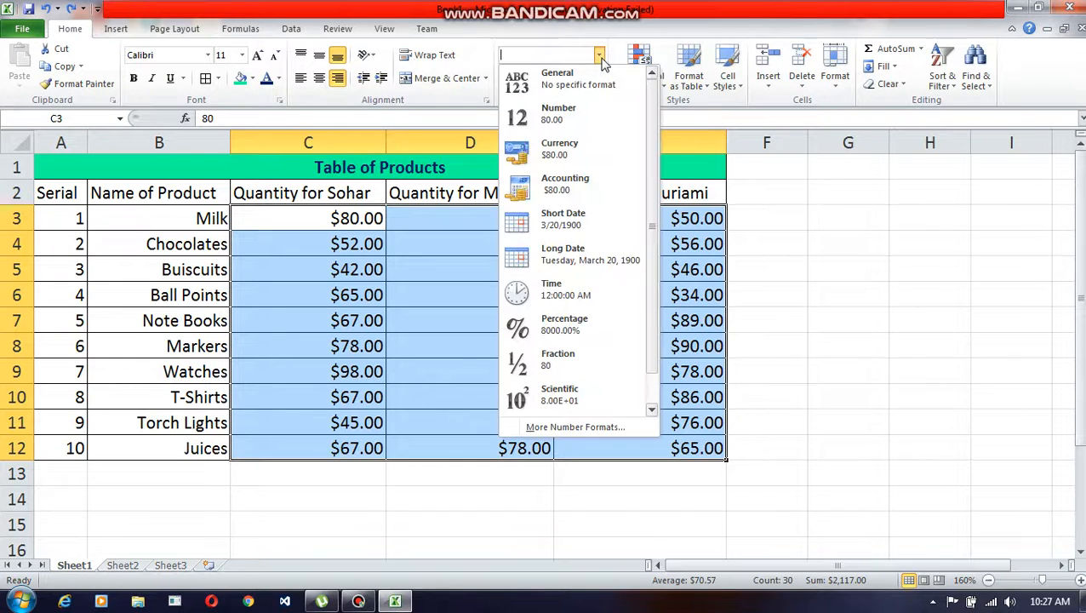
{"action": "left_click", "coordinate": [561, 84]}
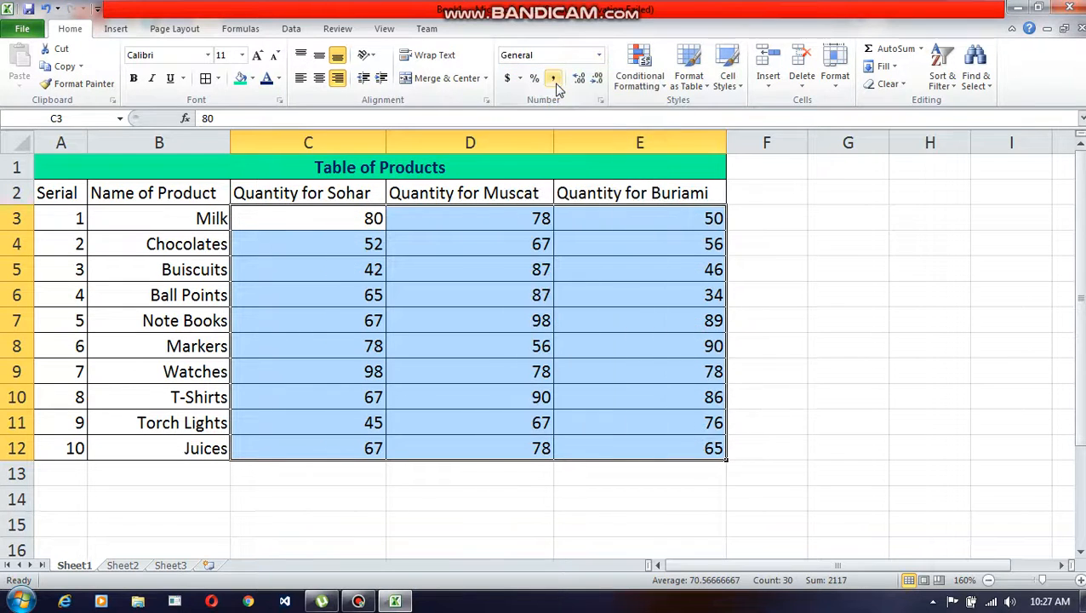
{"action": "left_click", "coordinate": [599, 55]}
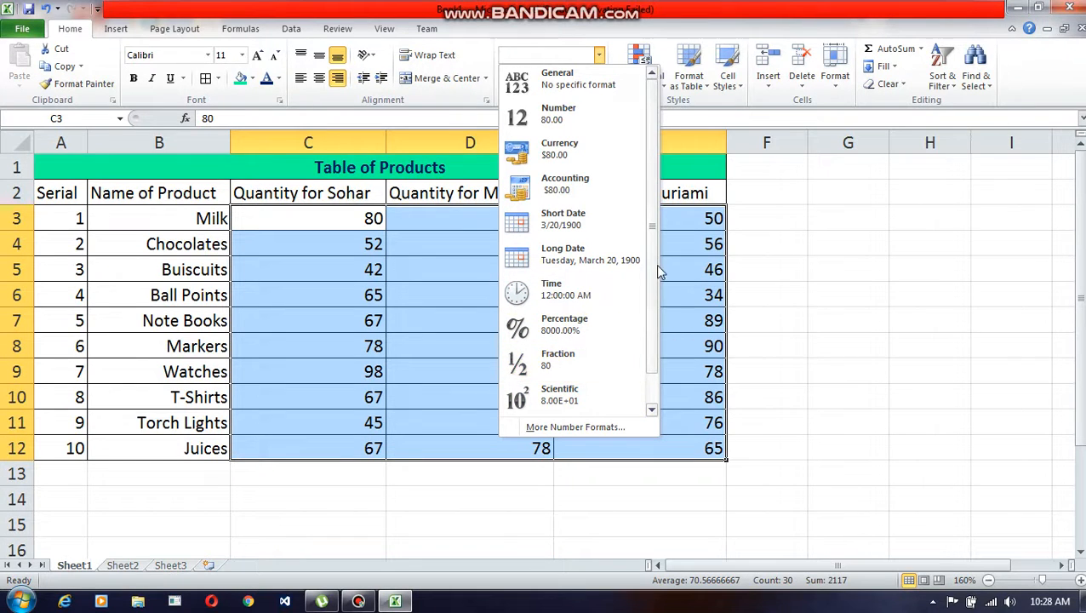
{"action": "scroll", "coordinate": [653, 298], "scroll_direction": "down", "scroll_amount": 1}
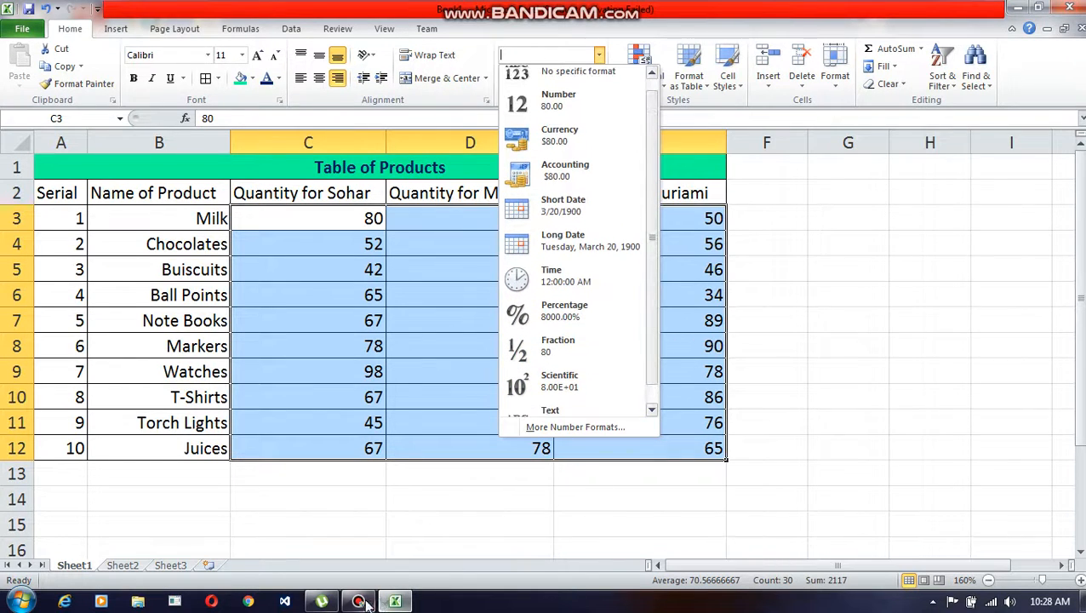
{"action": "left_click", "coordinate": [357, 602]}
{"action": "left_click", "coordinate": [358, 602]}
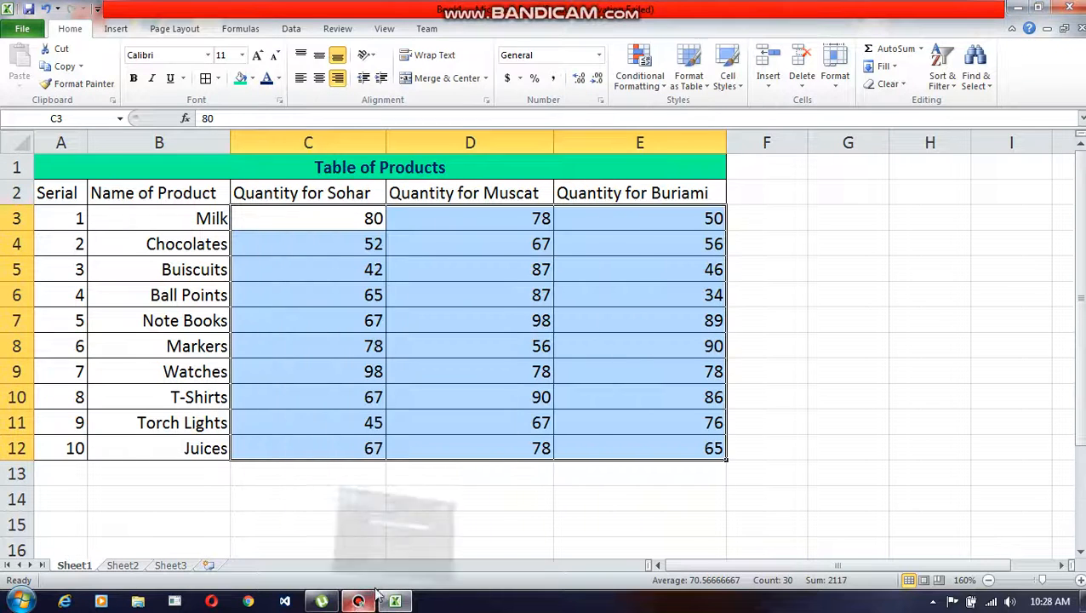
{"action": "left_click", "coordinate": [782, 374]}
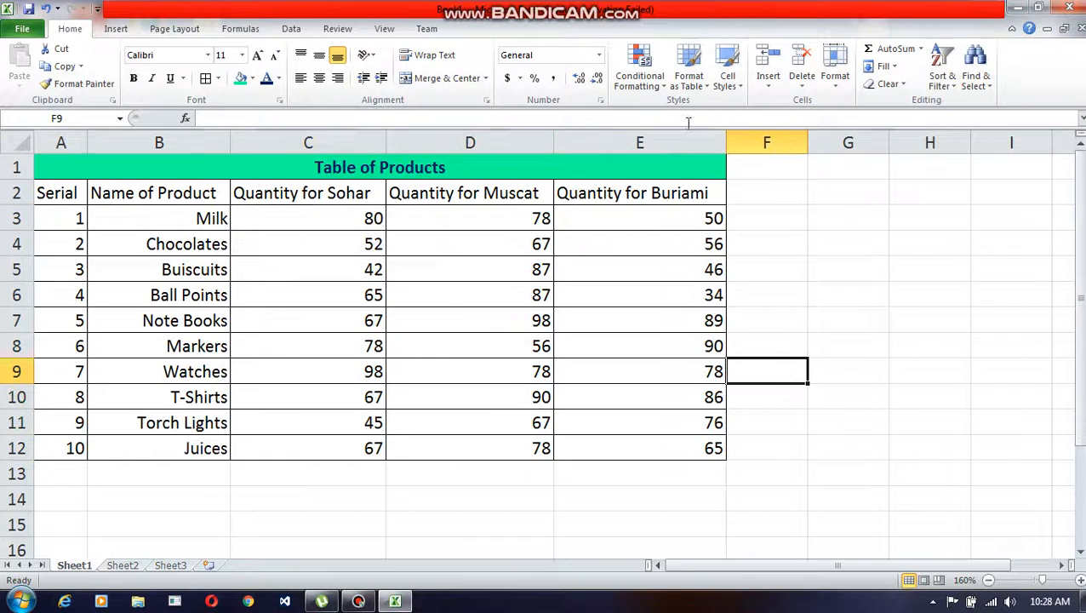
{"action": "left_click", "coordinate": [647, 86]}
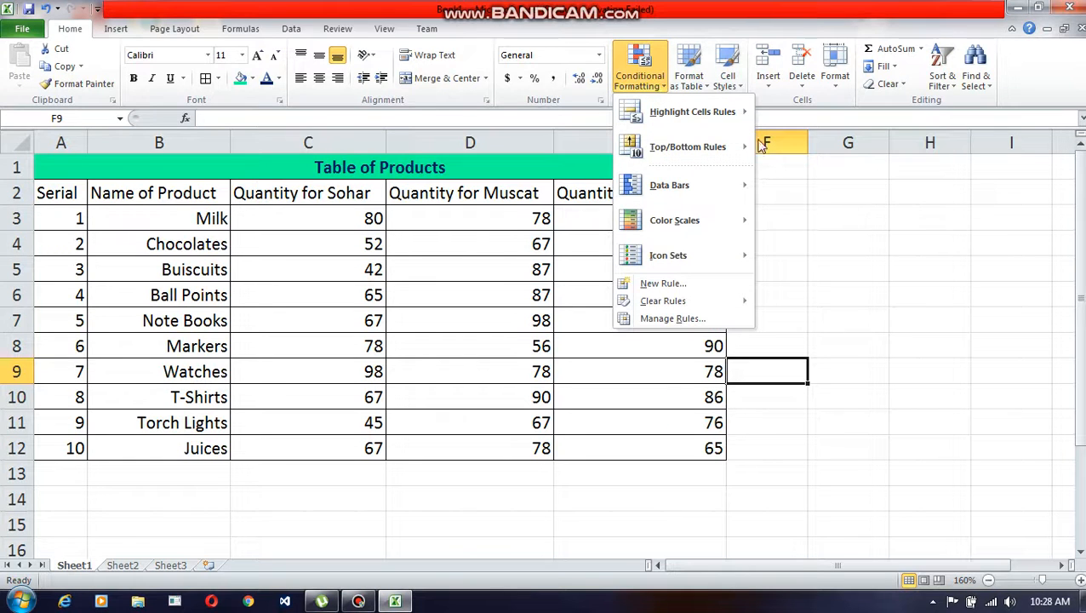
{"action": "left_click", "coordinate": [855, 255]}
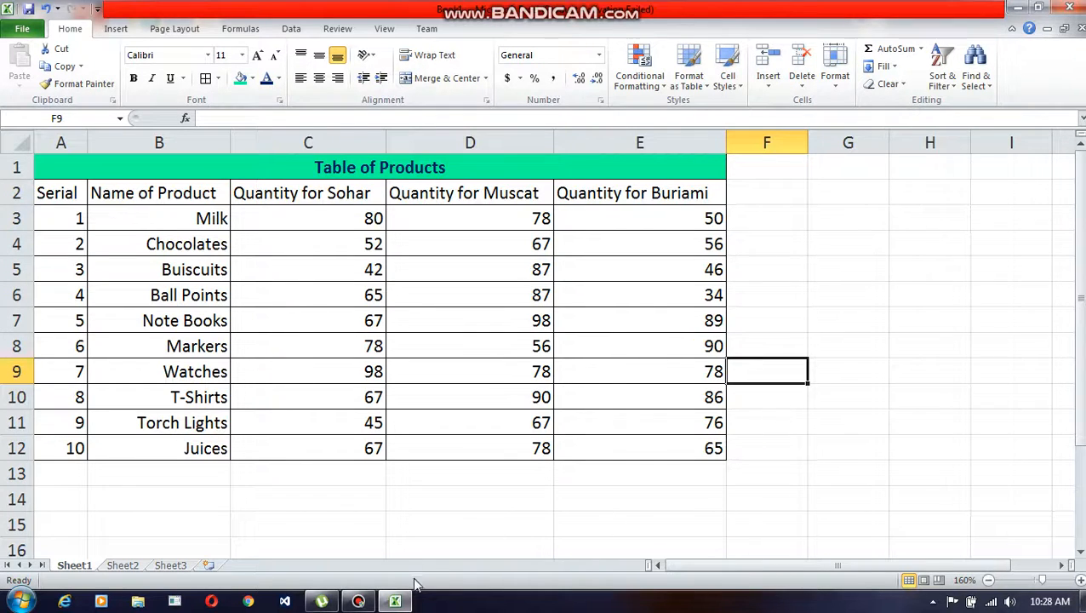
{"action": "left_click", "coordinate": [359, 603]}
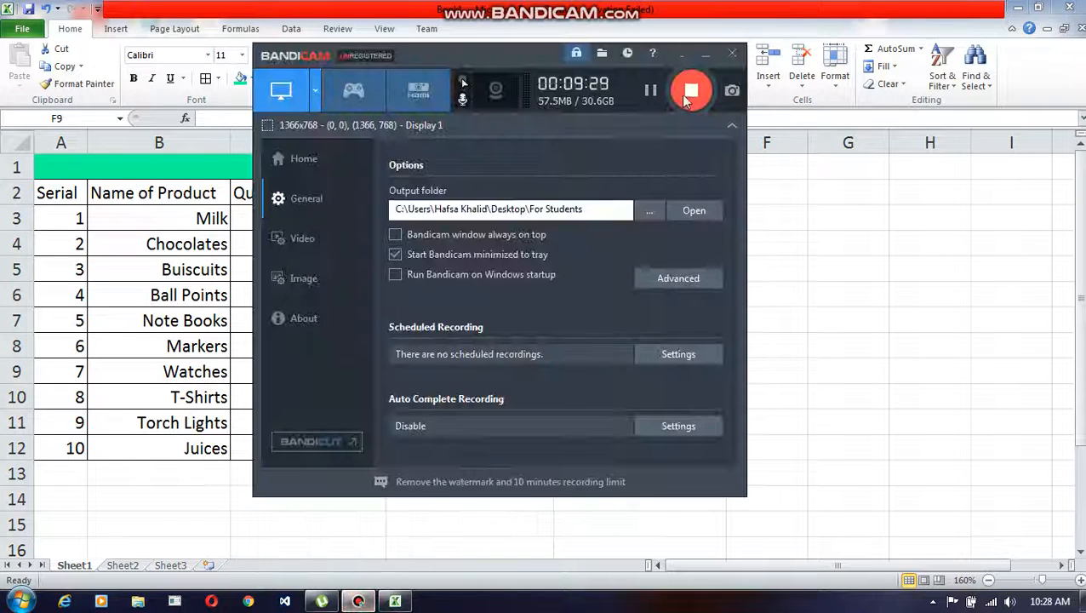